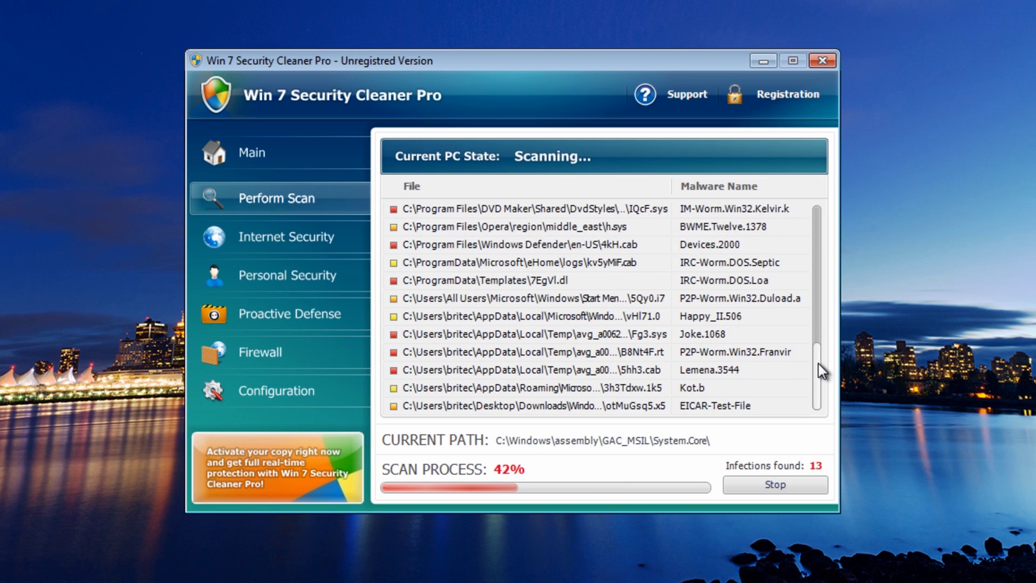
# Open the rogue's registration offer and view its online purchase page
pyautogui.scroll(1, 818, 364)
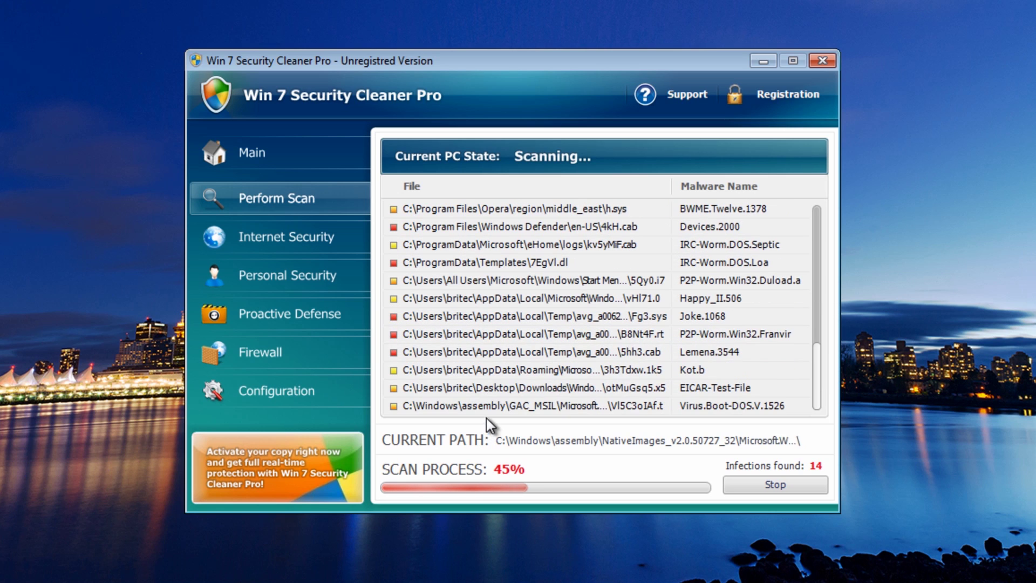
pyautogui.click(687, 104)
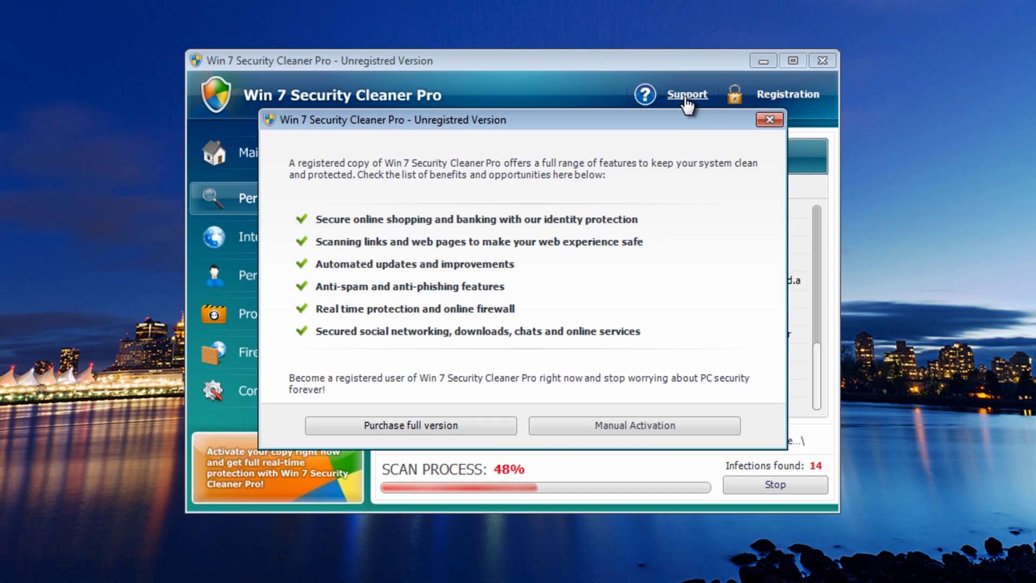
pyautogui.click(461, 429)
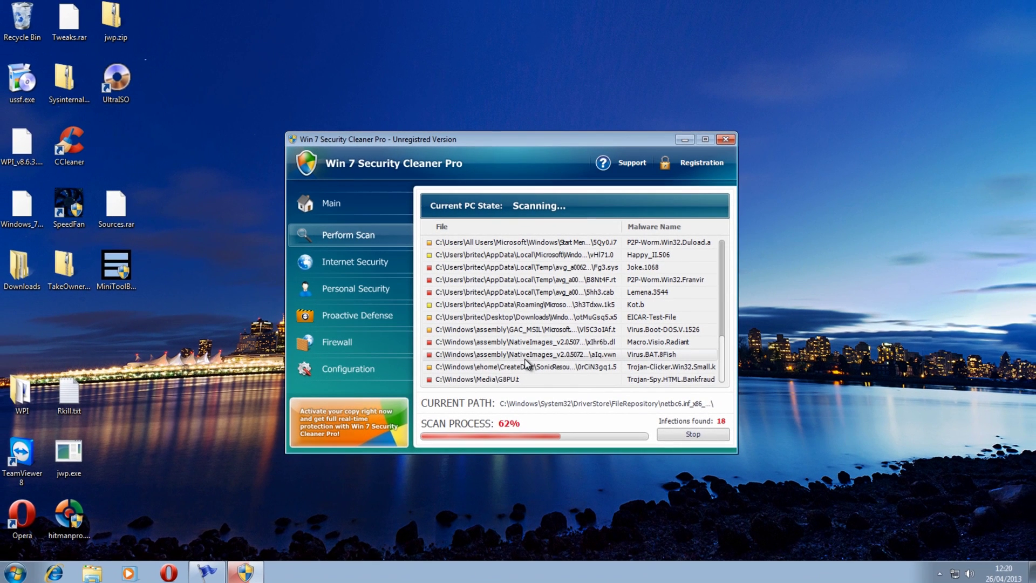
# Browse the rogue's security, proactive defense, firewall and settings pages, then return to the scan results
pyautogui.click(354, 269)
pyautogui.click(348, 293)
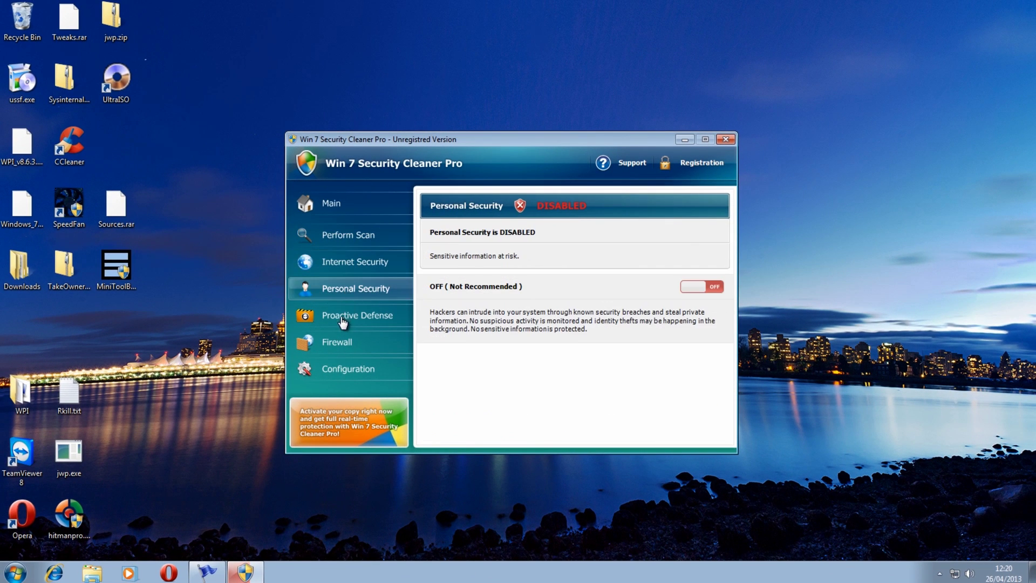
pyautogui.click(345, 319)
pyautogui.click(339, 345)
pyautogui.click(343, 372)
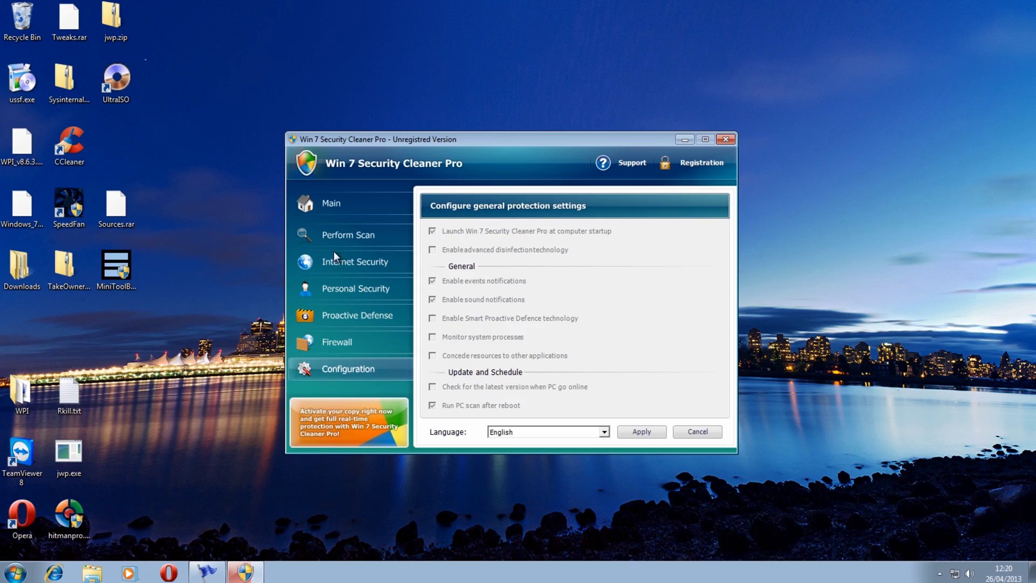
pyautogui.click(332, 211)
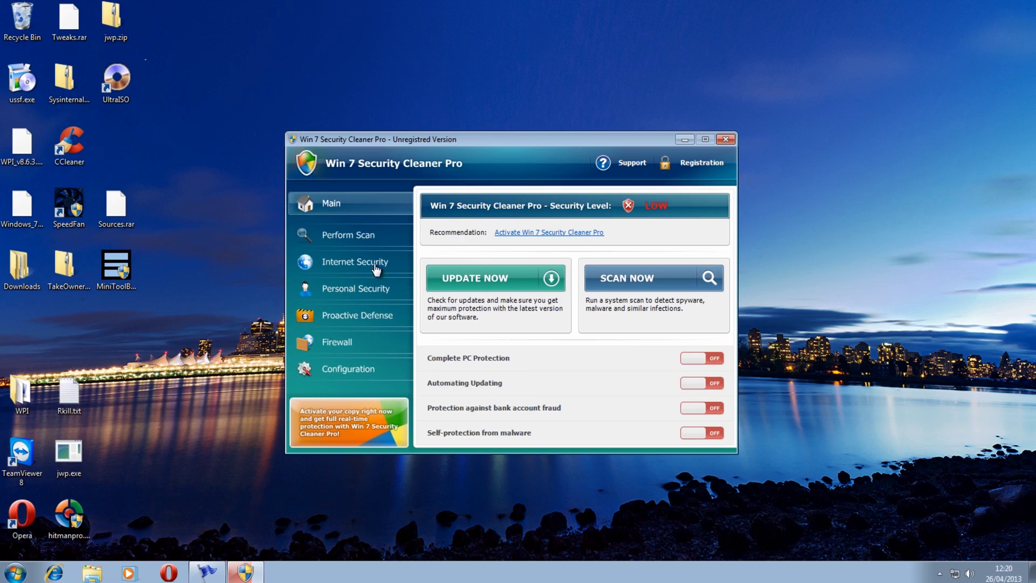
pyautogui.click(351, 244)
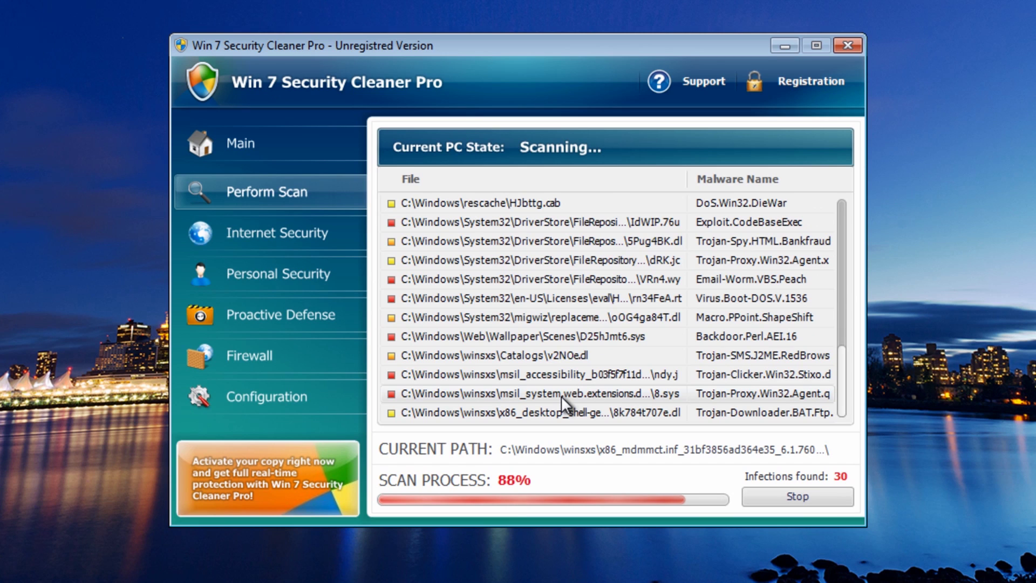
# Reveal the registration key field, then close it and the 30-infections DANGER warning
pyautogui.click(808, 93)
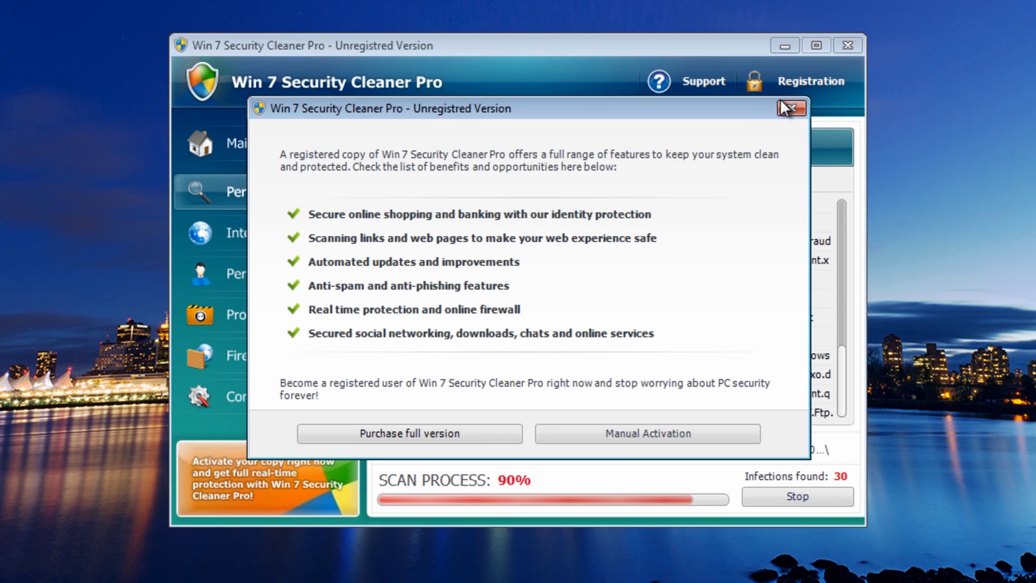
pyautogui.click(640, 435)
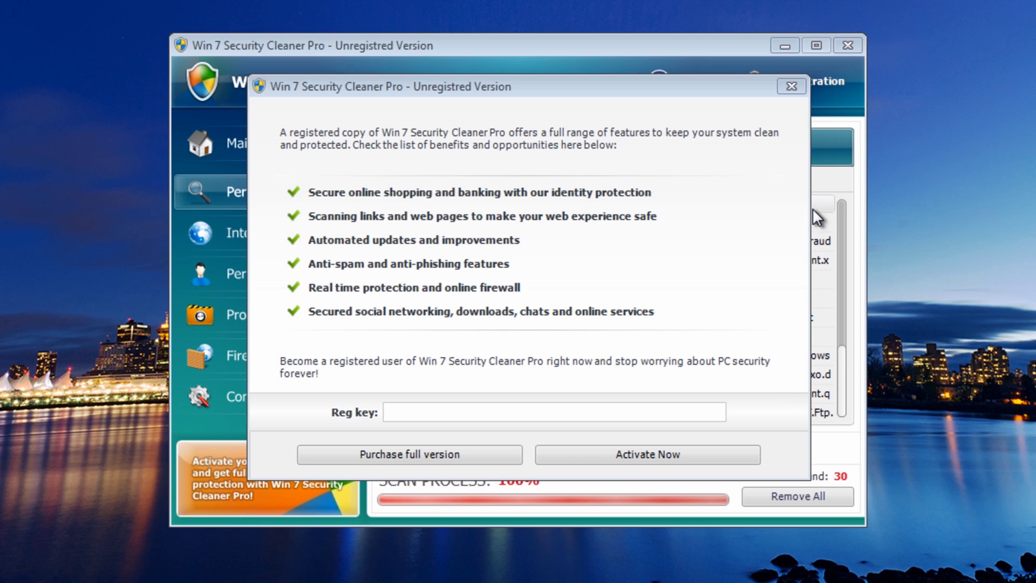
pyautogui.click(791, 85)
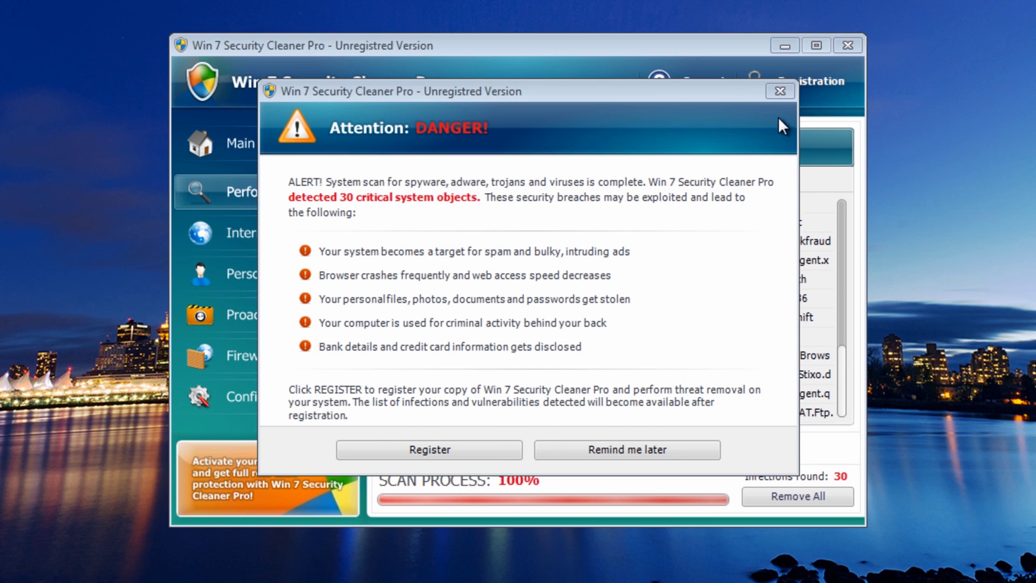
pyautogui.click(780, 92)
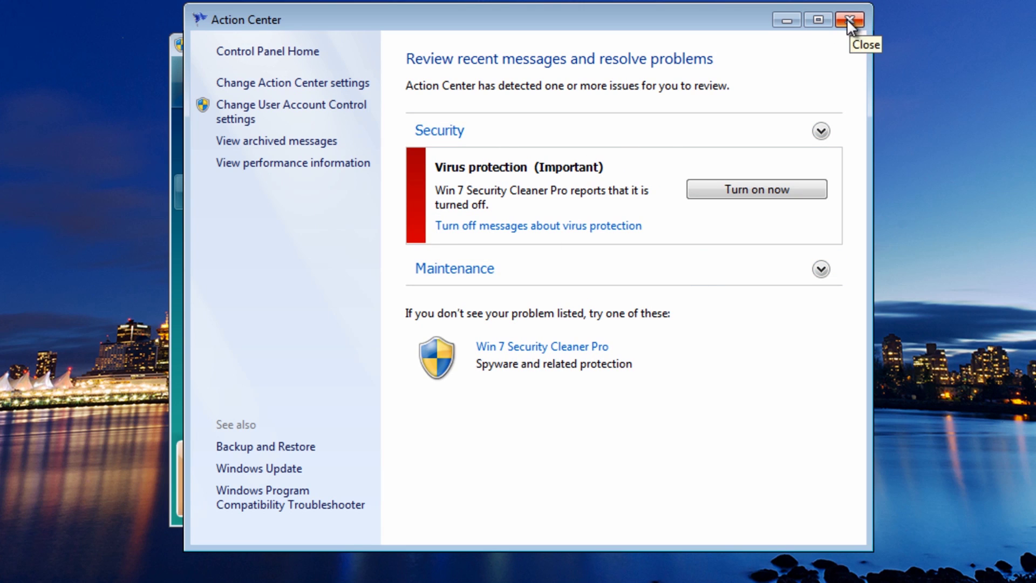
# Close Action Center, try launching Task Manager, and dismiss the Firewall Alert that blocks it
pyautogui.click(782, 21)
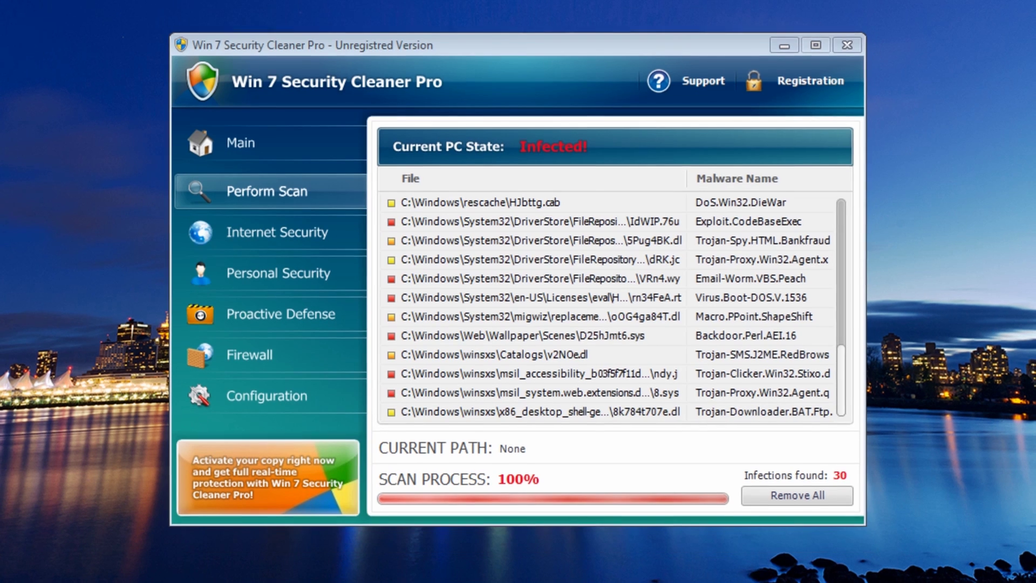
pyautogui.rightClick(488, 569)
pyautogui.click(526, 515)
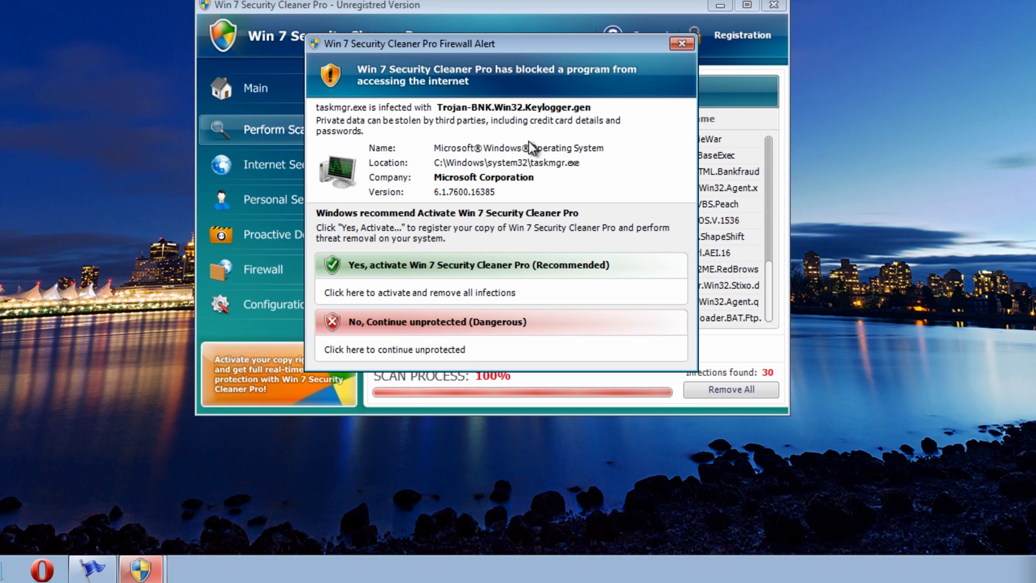
pyautogui.click(682, 43)
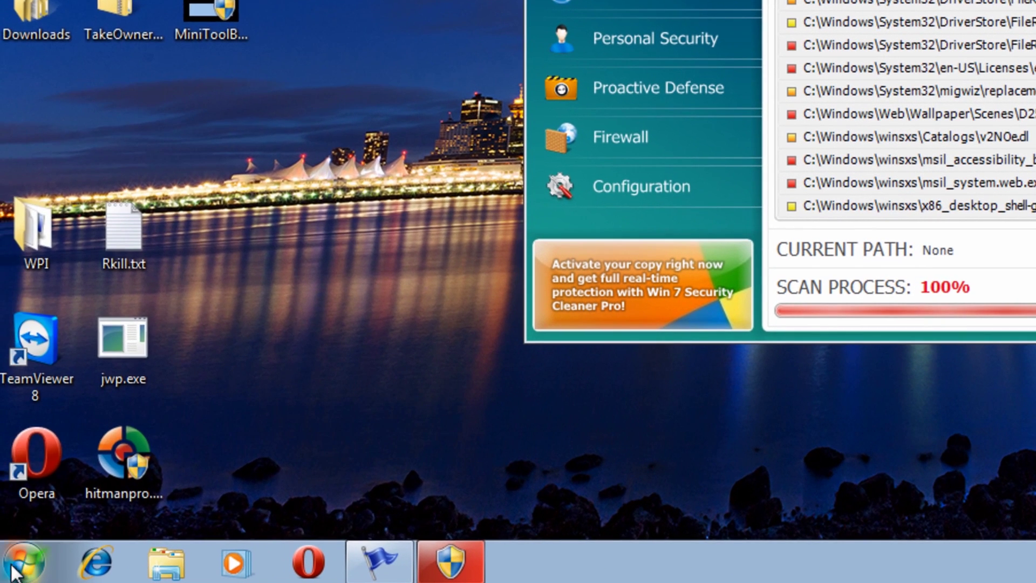
# Try running cmd from Start search and dismiss the alert that blocks it
pyautogui.click(18, 563)
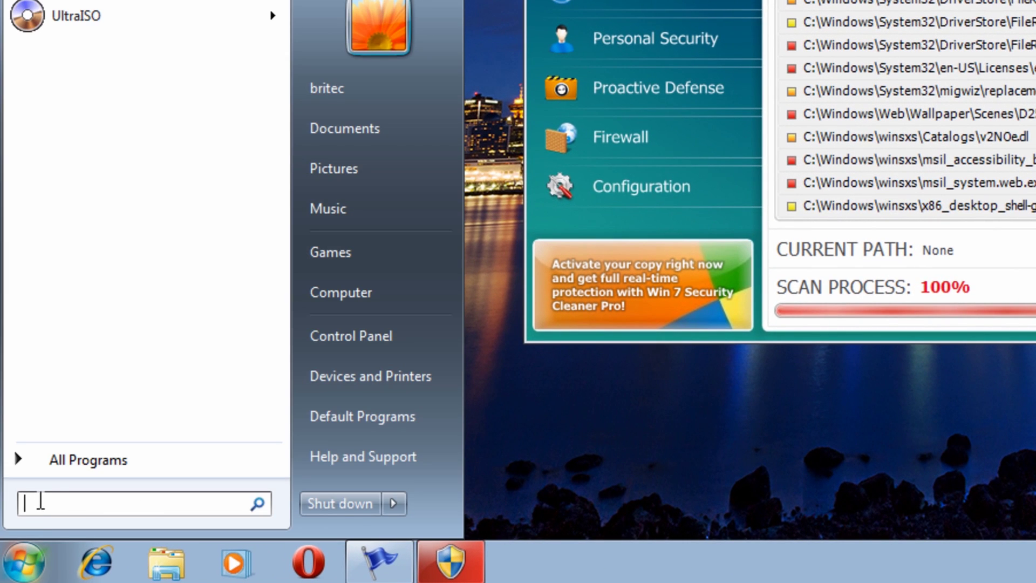
pyautogui.write('cmd')
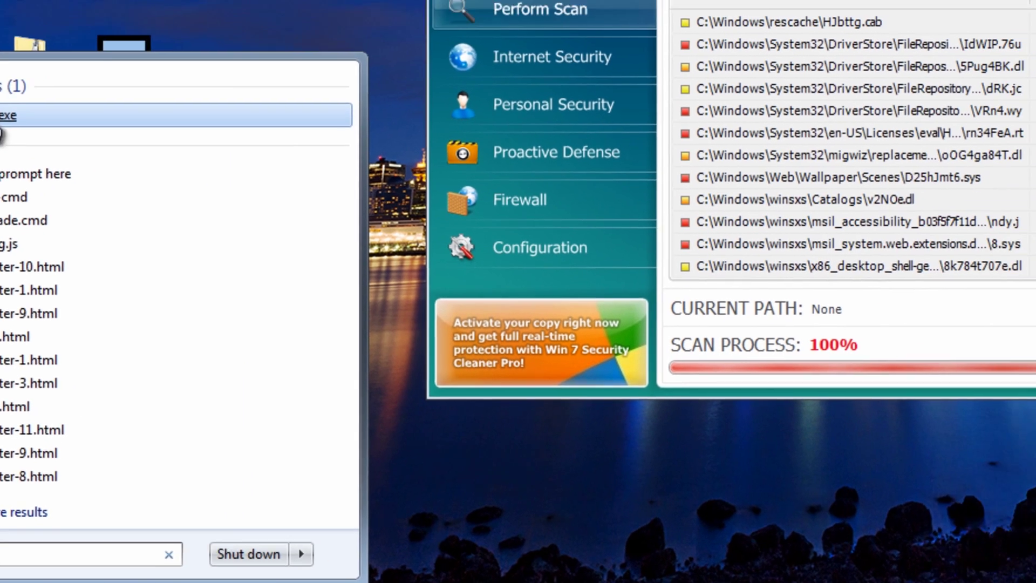
pyautogui.press('Return')
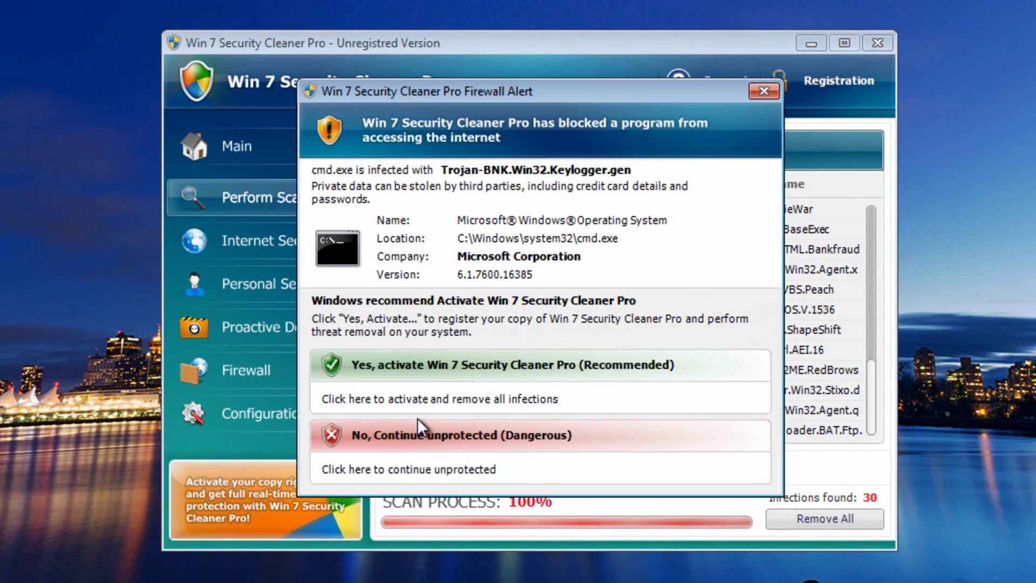
pyautogui.click(761, 90)
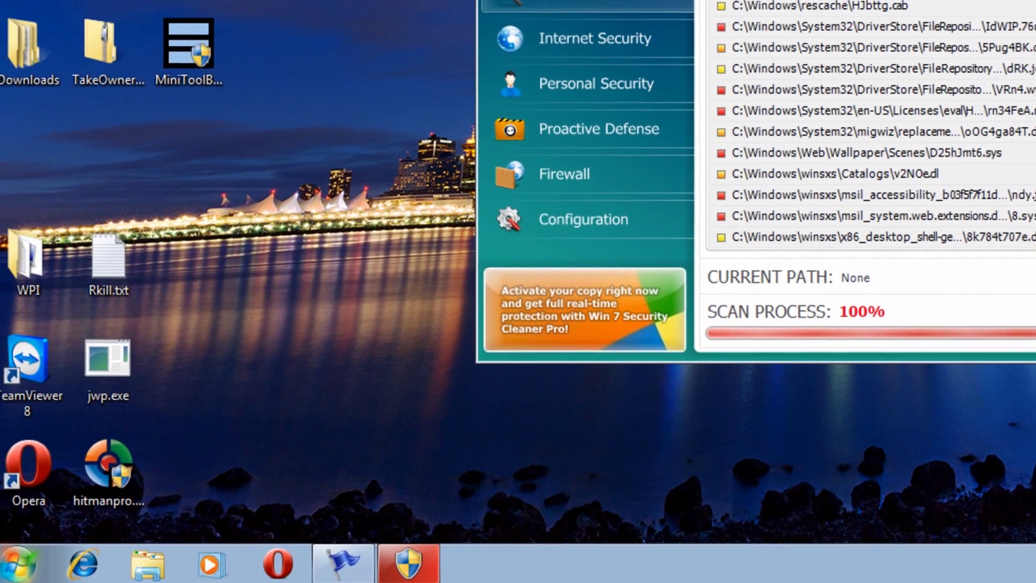
pyautogui.click(22, 563)
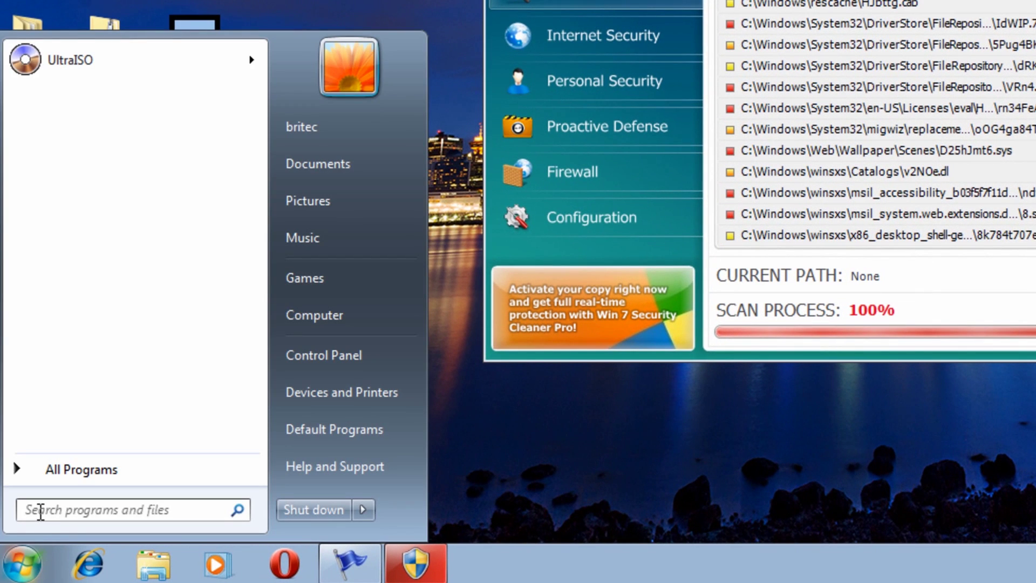
pyautogui.click(40, 509)
pyautogui.write('http:')
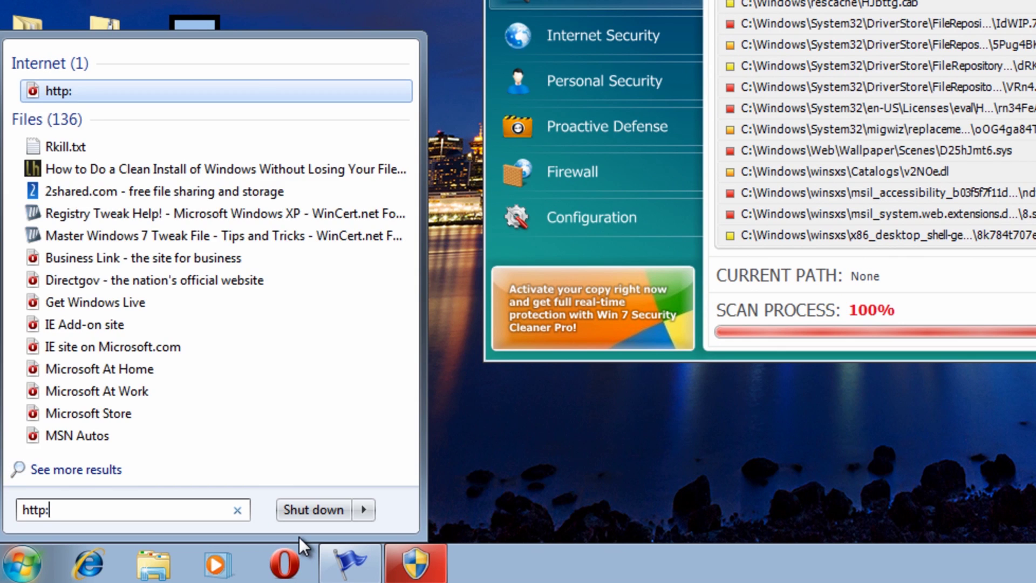
pyautogui.write('//')
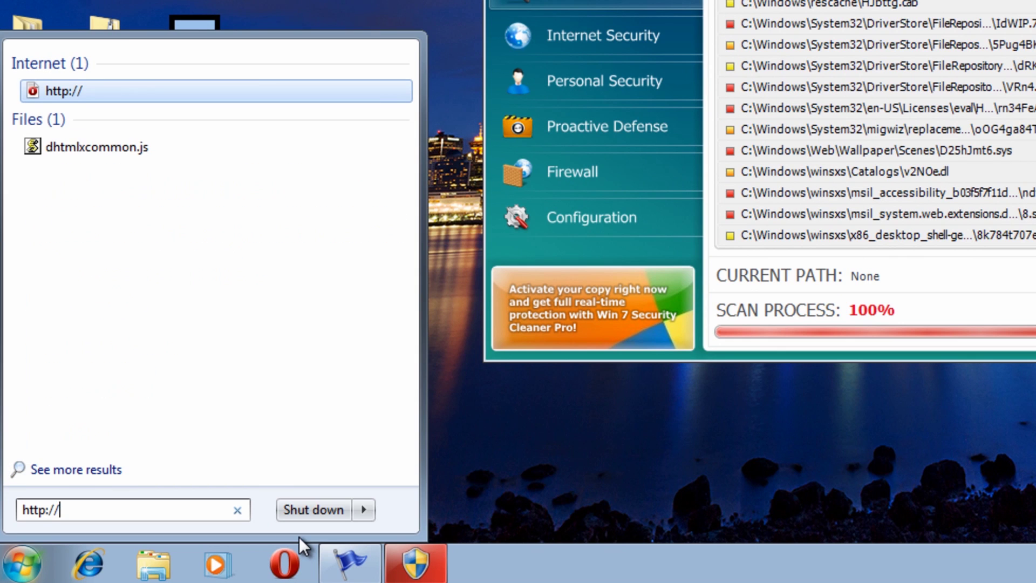
pyautogui.write('download')
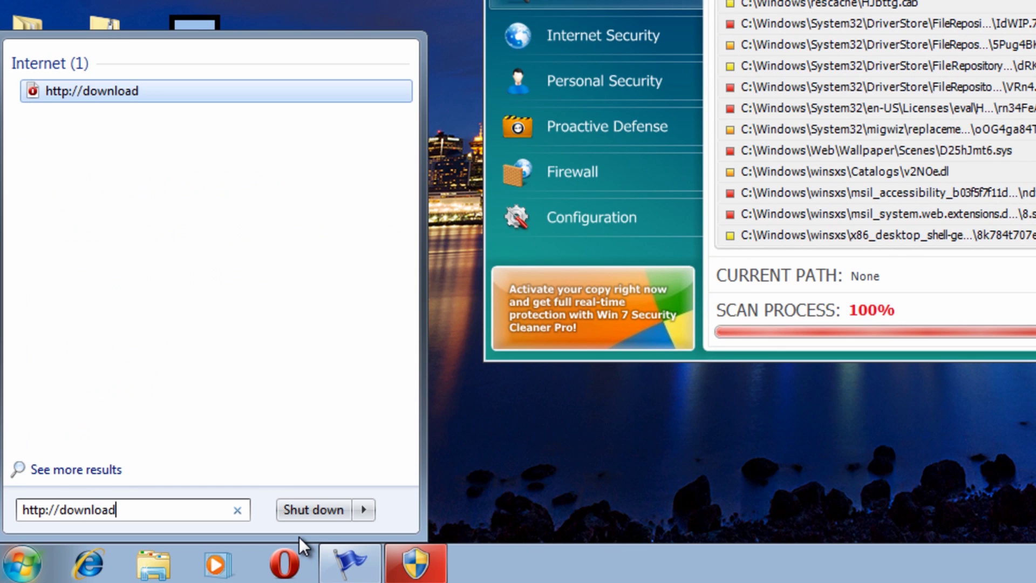
pyautogui.write('.bleeping')
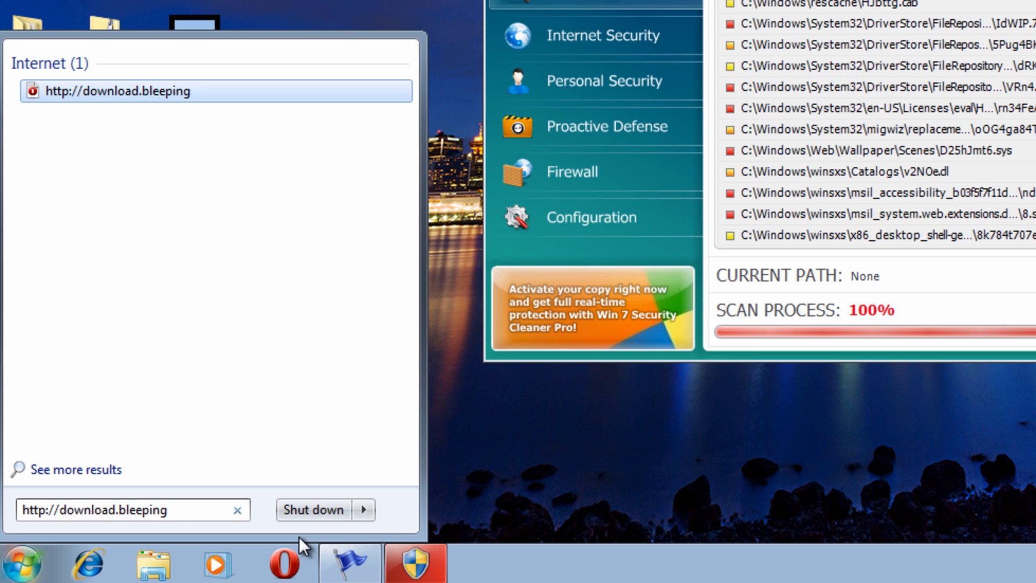
pyautogui.write('compute')
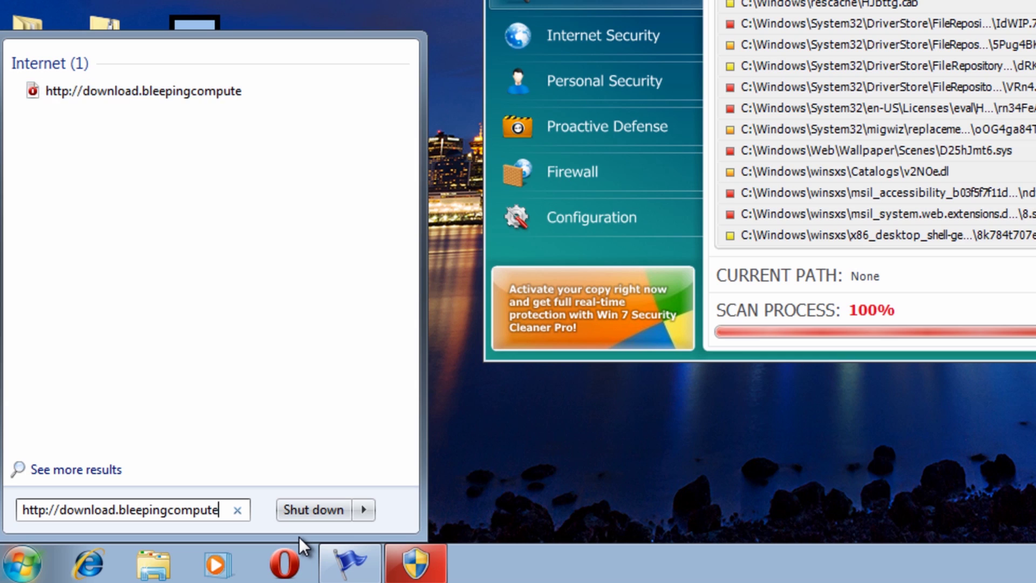
pyautogui.write('r.c')
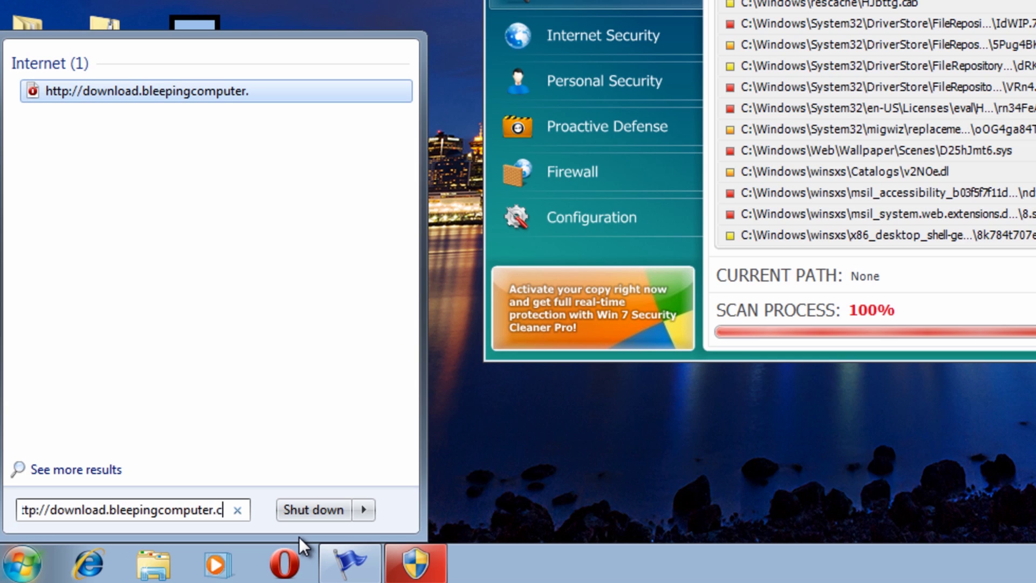
pyautogui.write('om/')
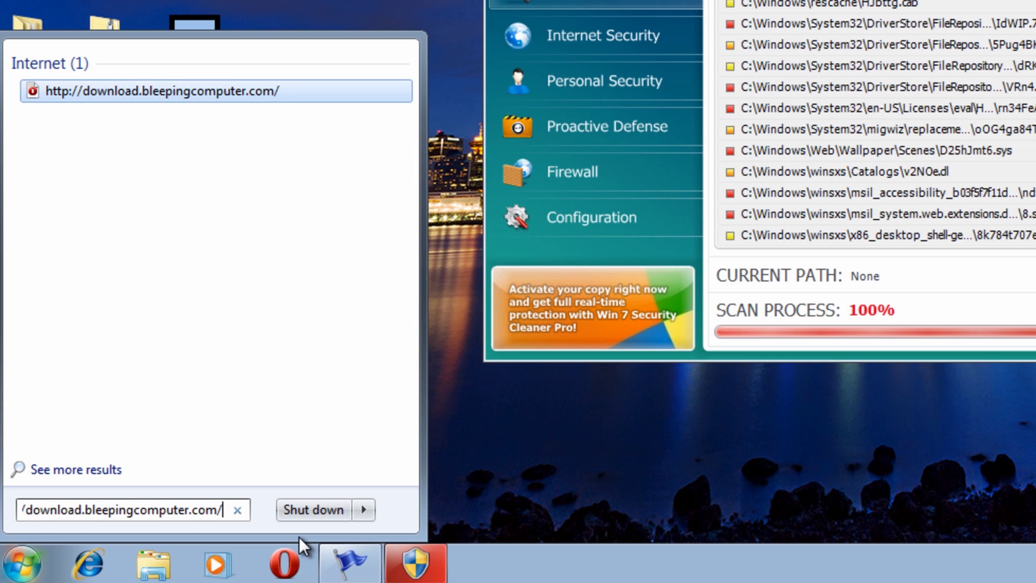
pyautogui.write('gr')
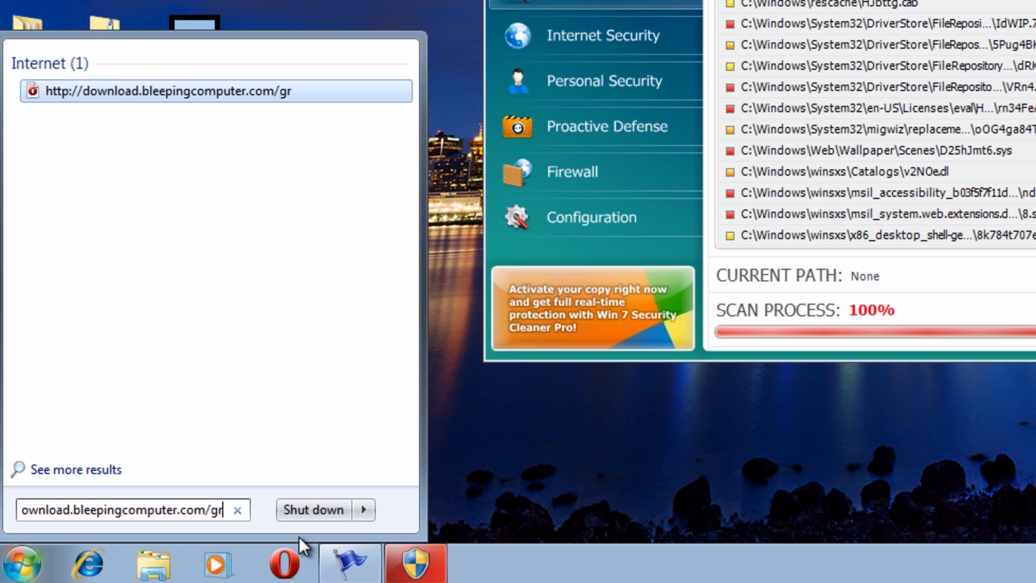
pyautogui.write('inler')
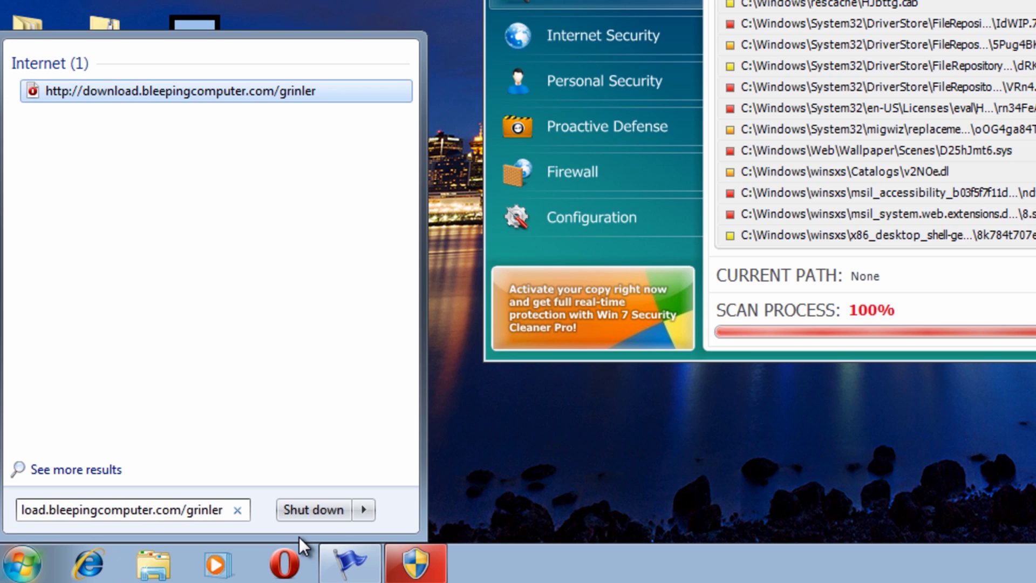
pyautogui.write('/rk')
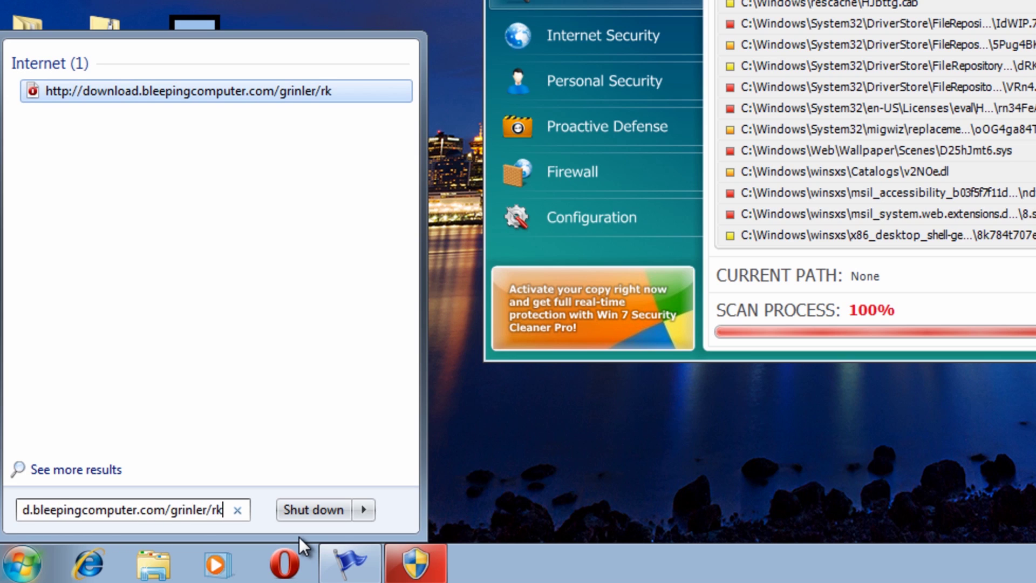
pyautogui.write('ill.com')
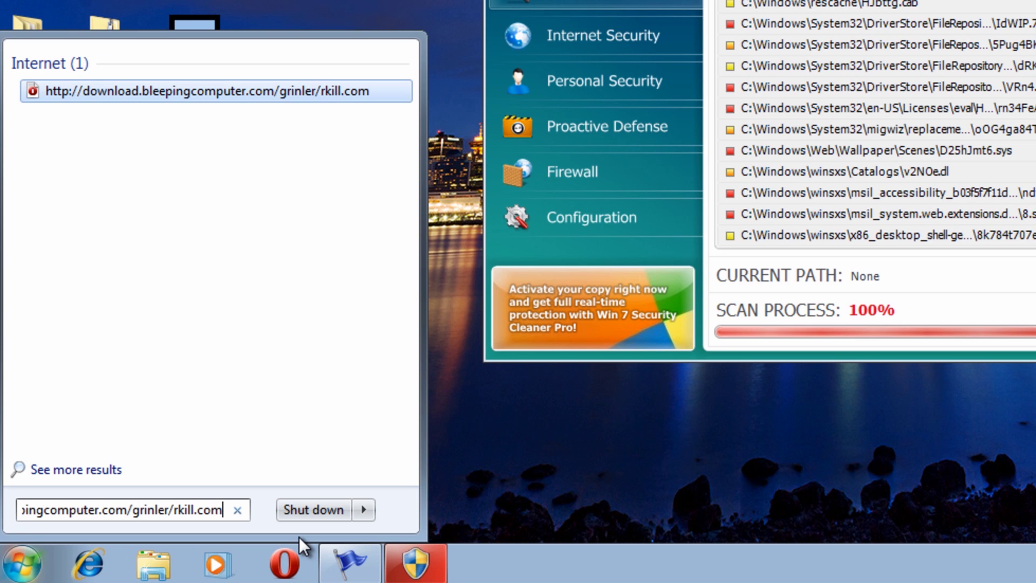
pyautogui.press('Return')
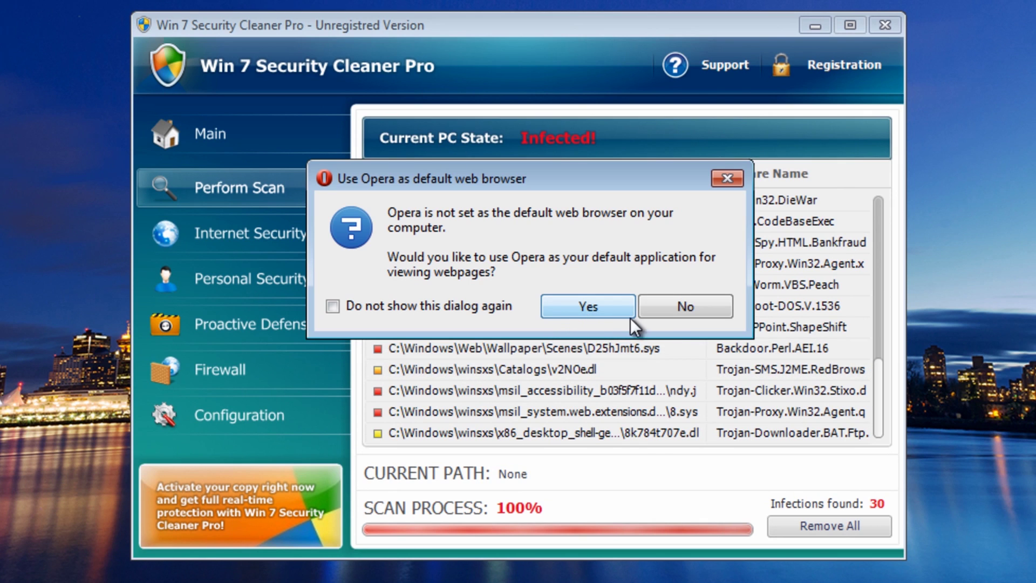
# Decline making Opera the default browser and save rkill.com to the desktop
pyautogui.click(664, 309)
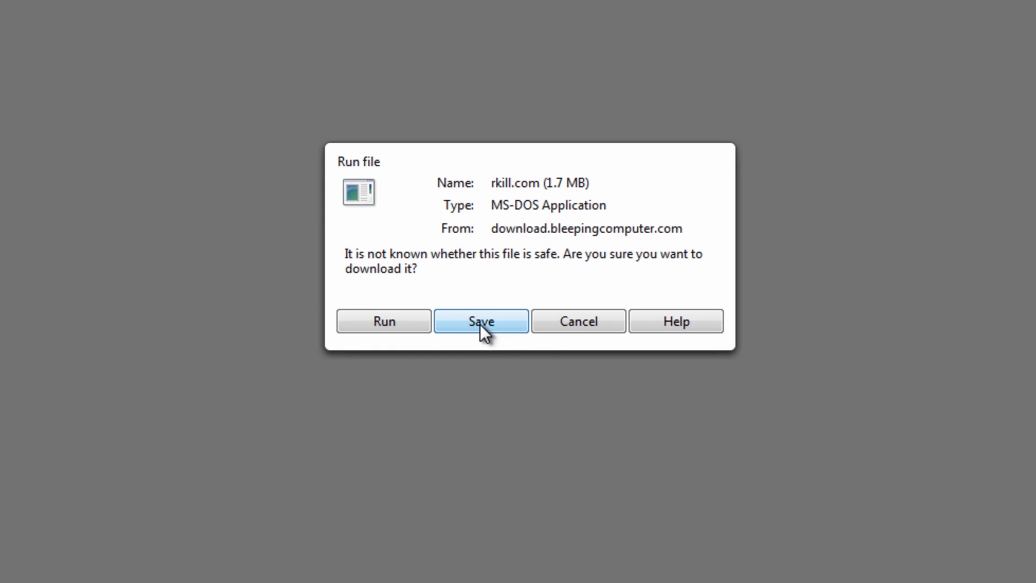
pyautogui.click(480, 324)
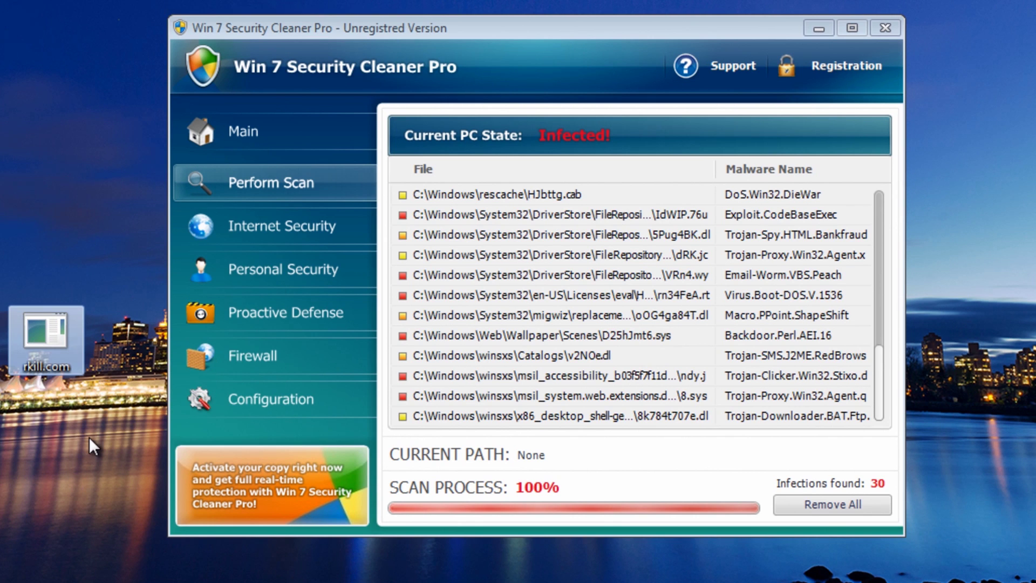
# Run rkill.com as administrator to kill jwp.exe, then scroll through the Rkill.txt log
pyautogui.doubleClick(50, 333)
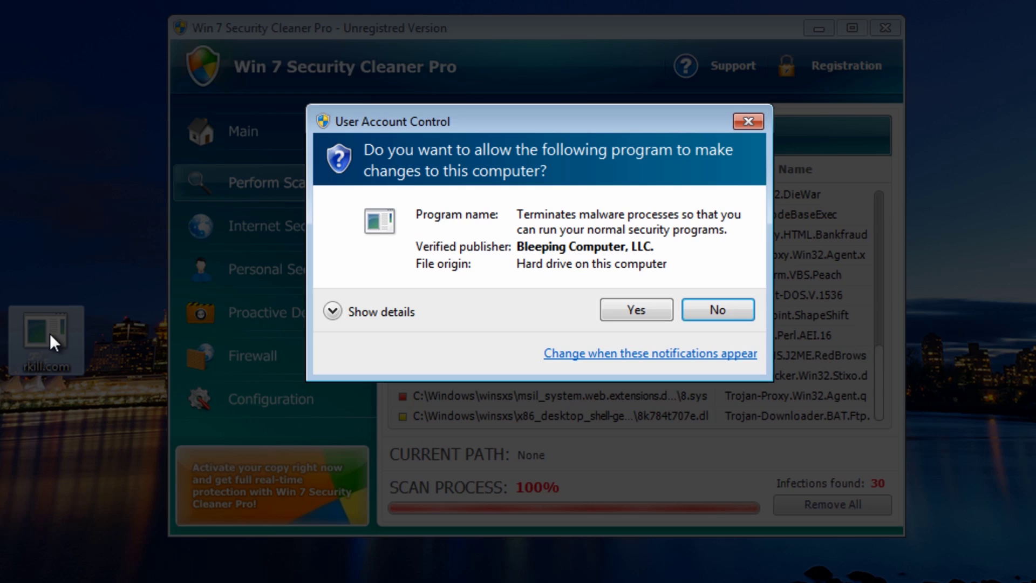
pyautogui.click(636, 310)
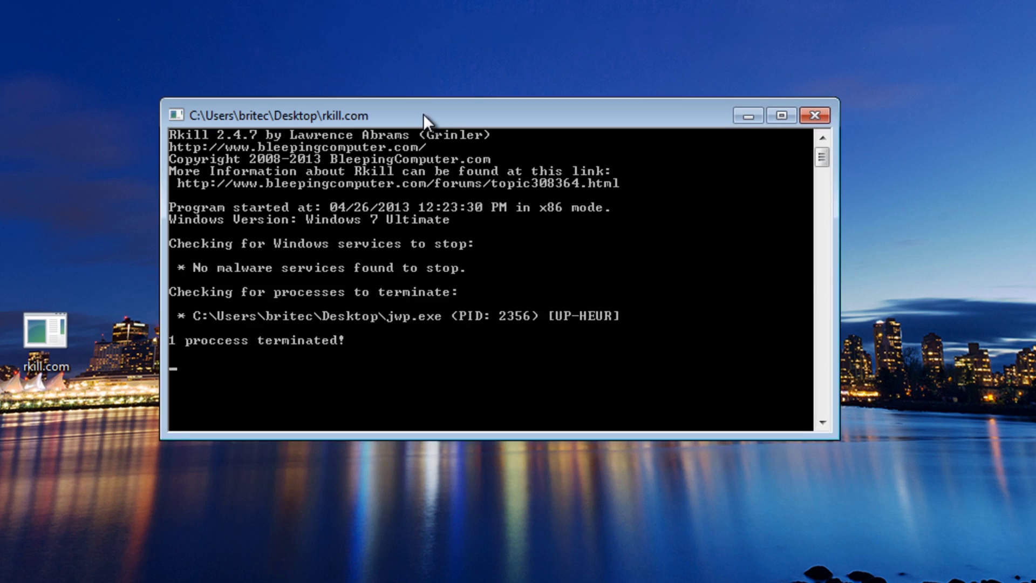
pyautogui.moveTo(423, 114); pyautogui.dragTo(462, 118)
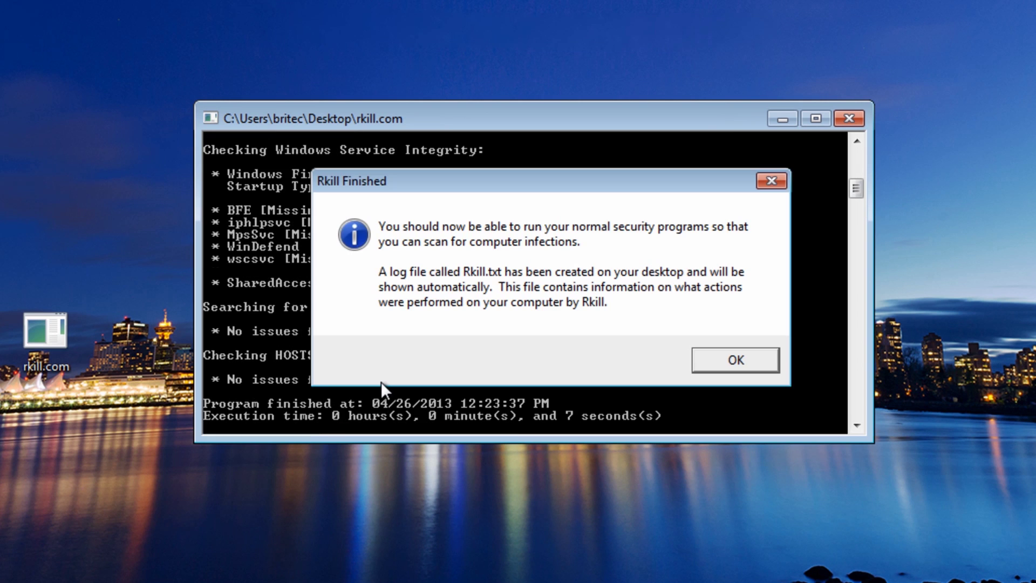
pyautogui.click(750, 361)
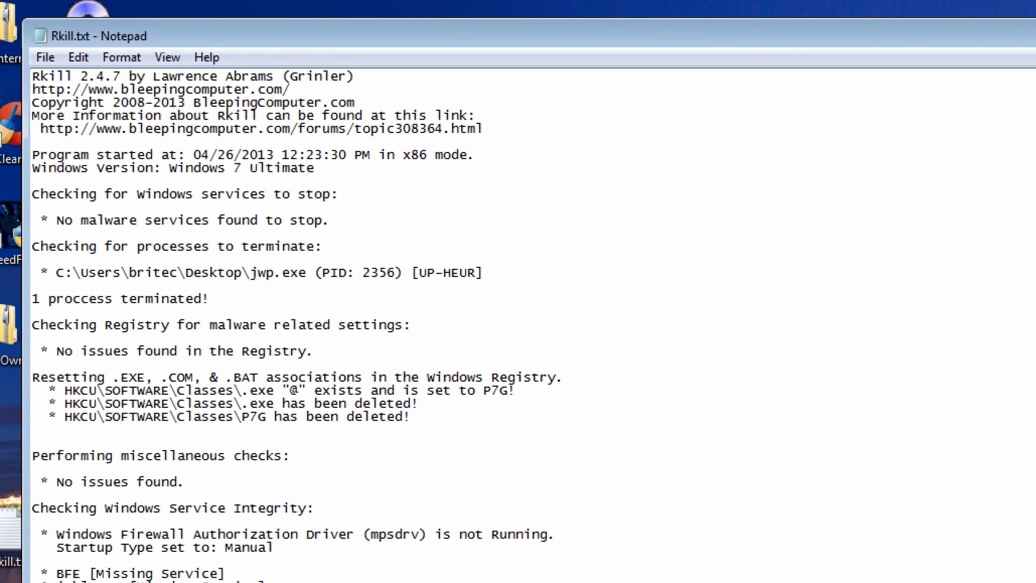
pyautogui.scroll(-4, 518, 323)
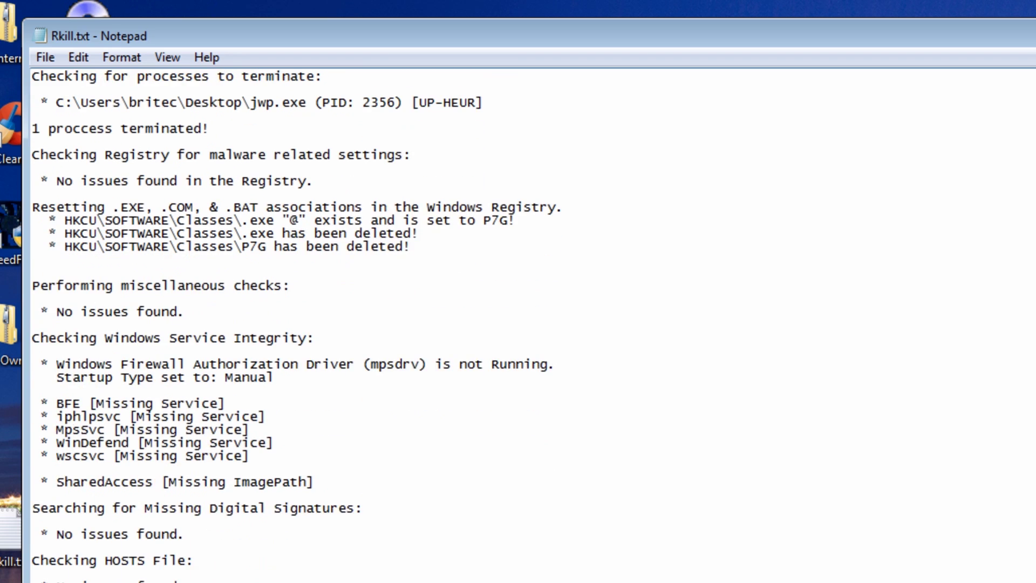
pyautogui.scroll(4, 518, 323)
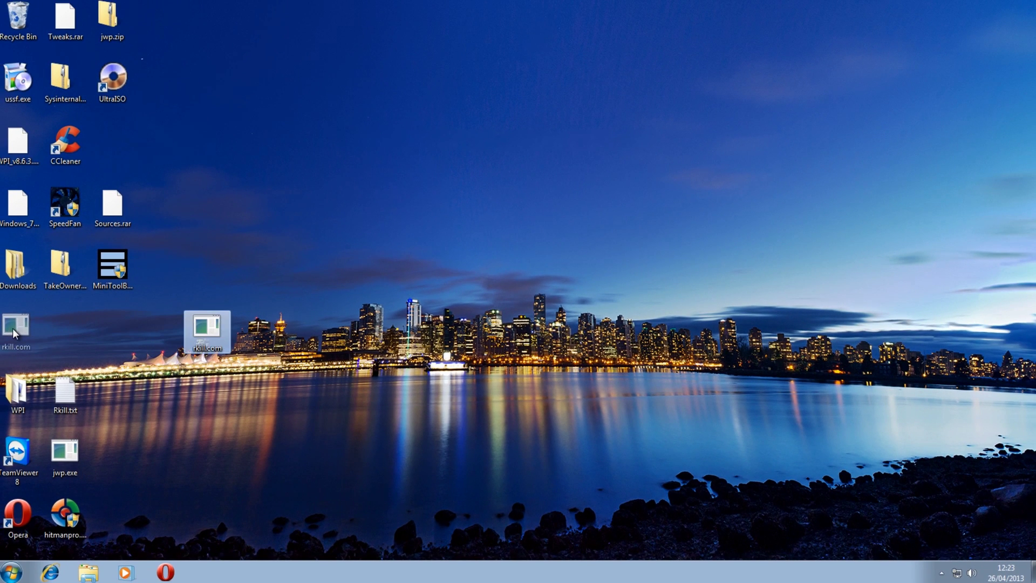
# Open Opera, dismiss the default-browser prompt, and search Google for 'malwarebytes'
pyautogui.moveTo(12, 328); pyautogui.dragTo(13, 329)
pyautogui.click(256, 440)
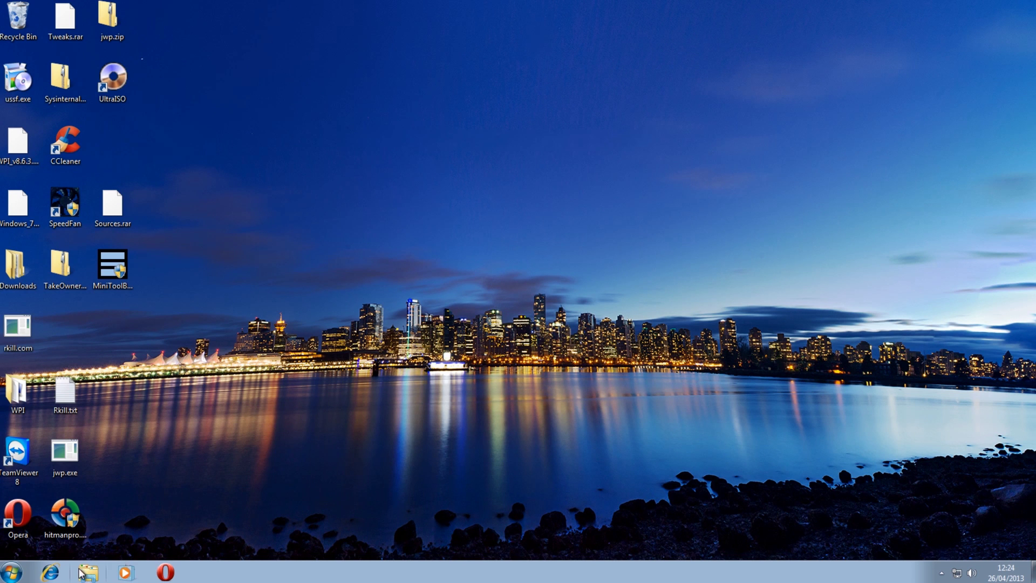
pyautogui.click(166, 572)
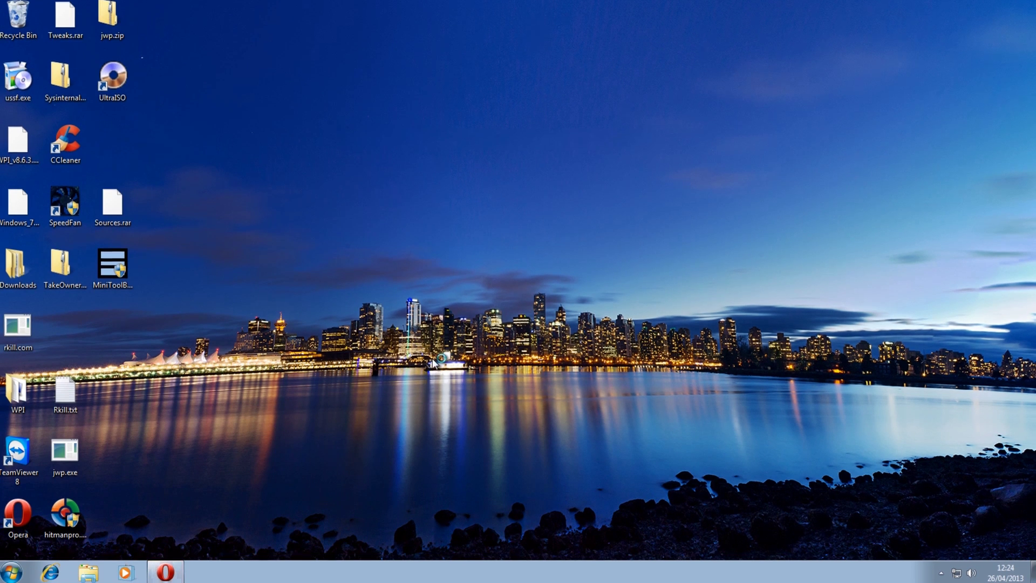
pyautogui.click(560, 300)
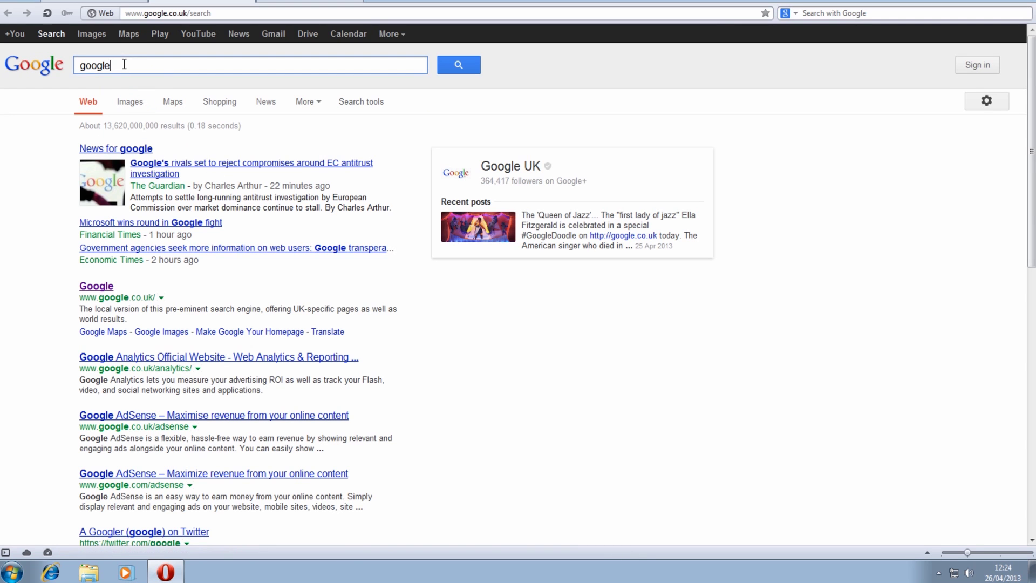
pyautogui.doubleClick(103, 65)
pyautogui.write('malwar')
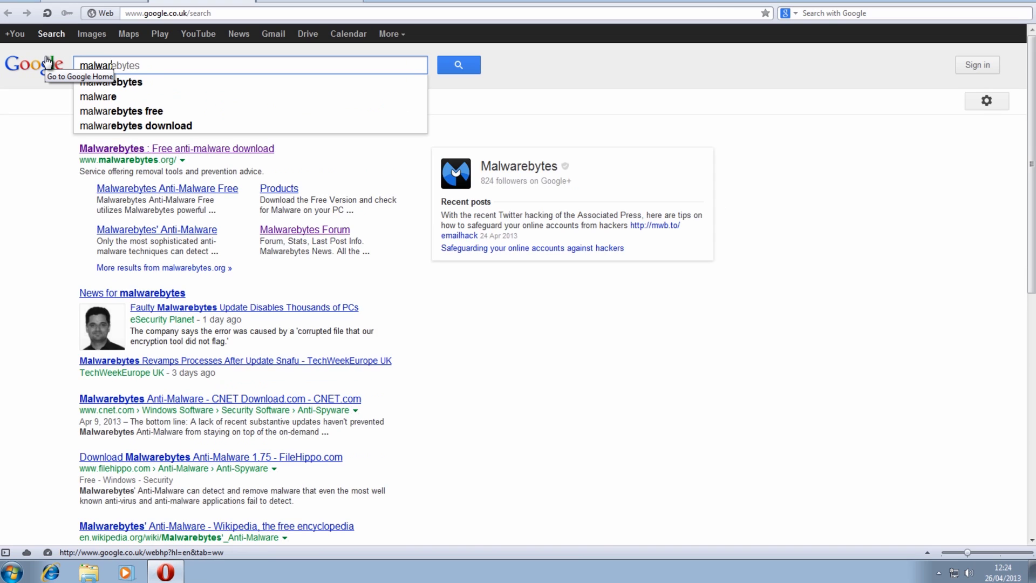
pyautogui.write('ebyte')
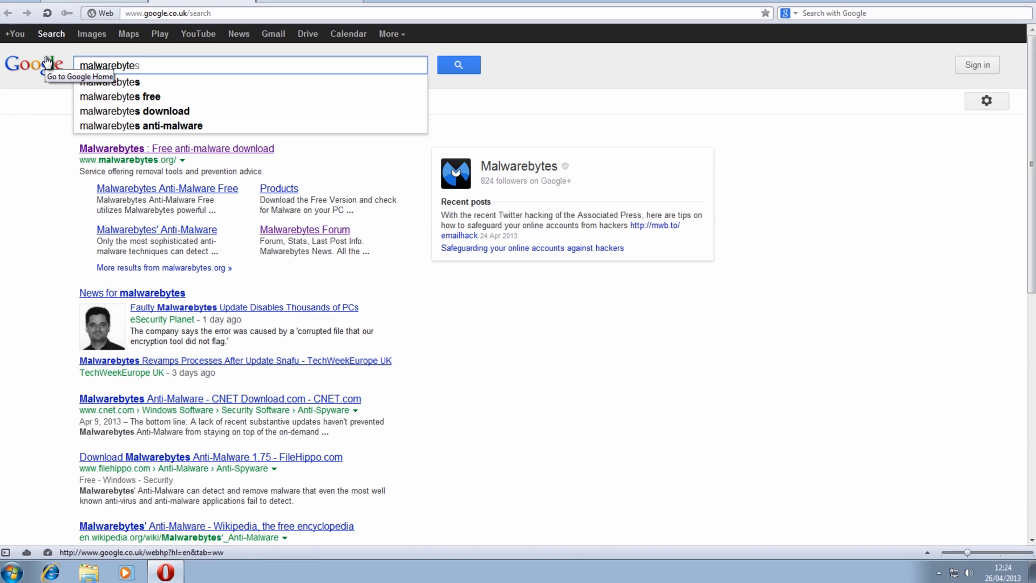
pyautogui.write('s')
pyautogui.press('Return')
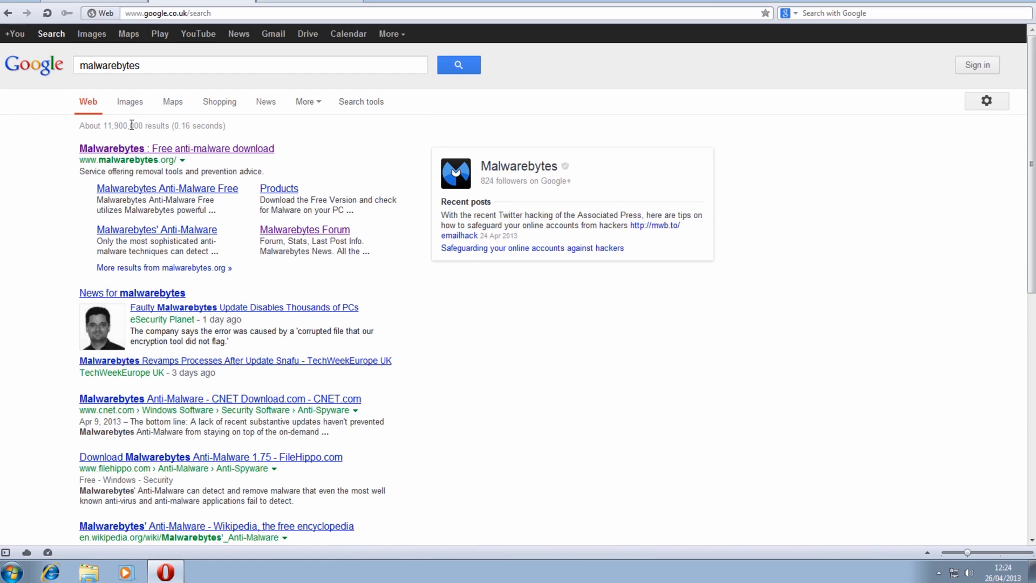
# Download mbam-setup-1.75.0.1300.exe from malwarebytes.org via CNET and run it
pyautogui.click(136, 149)
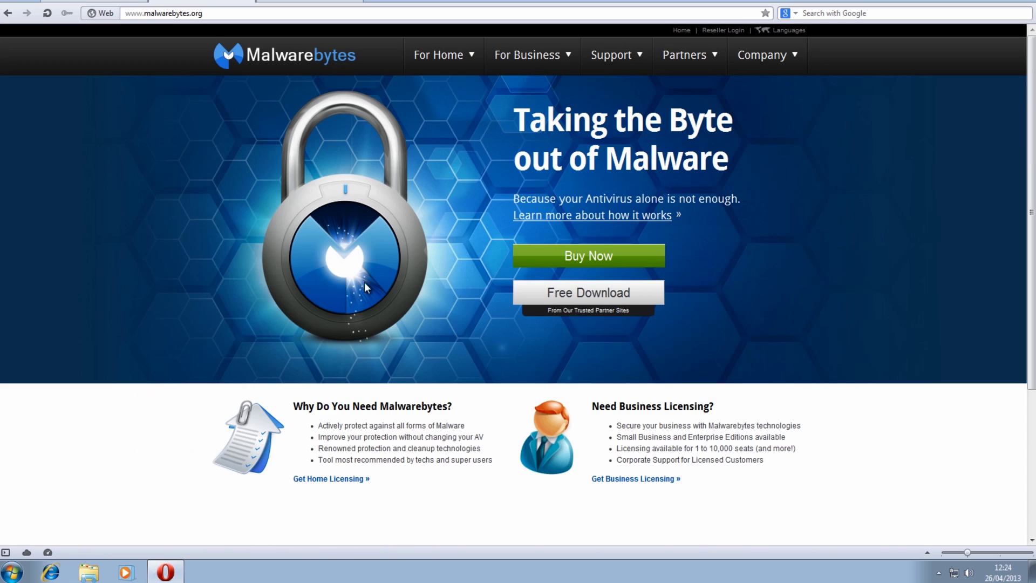
pyautogui.click(581, 292)
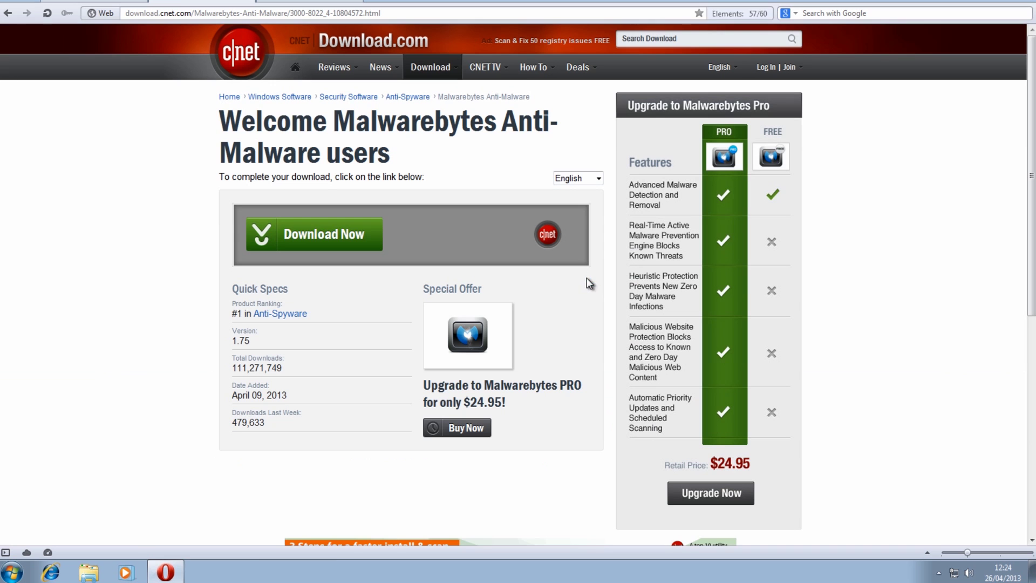
pyautogui.doubleClick(319, 236)
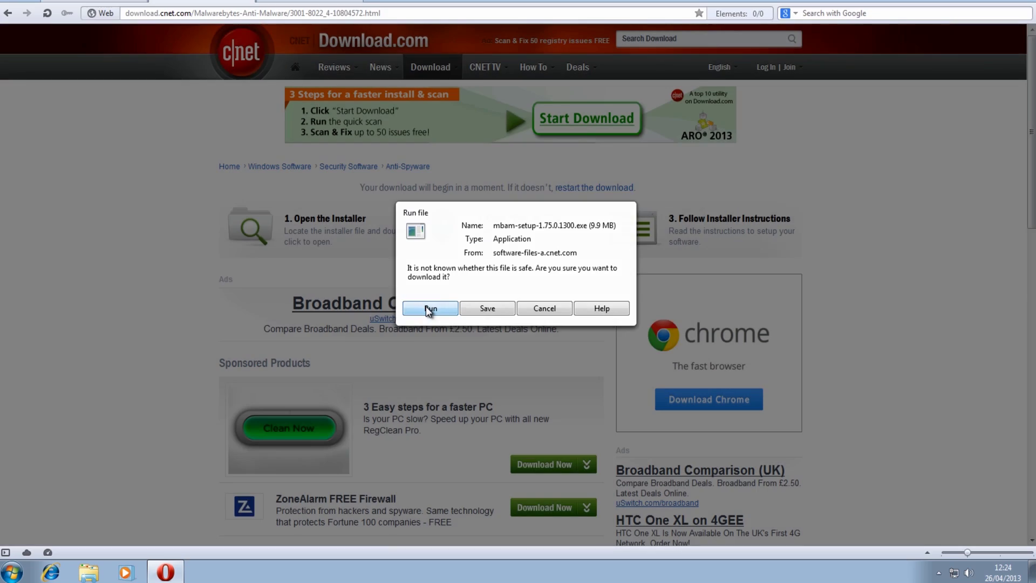
pyautogui.click(429, 308)
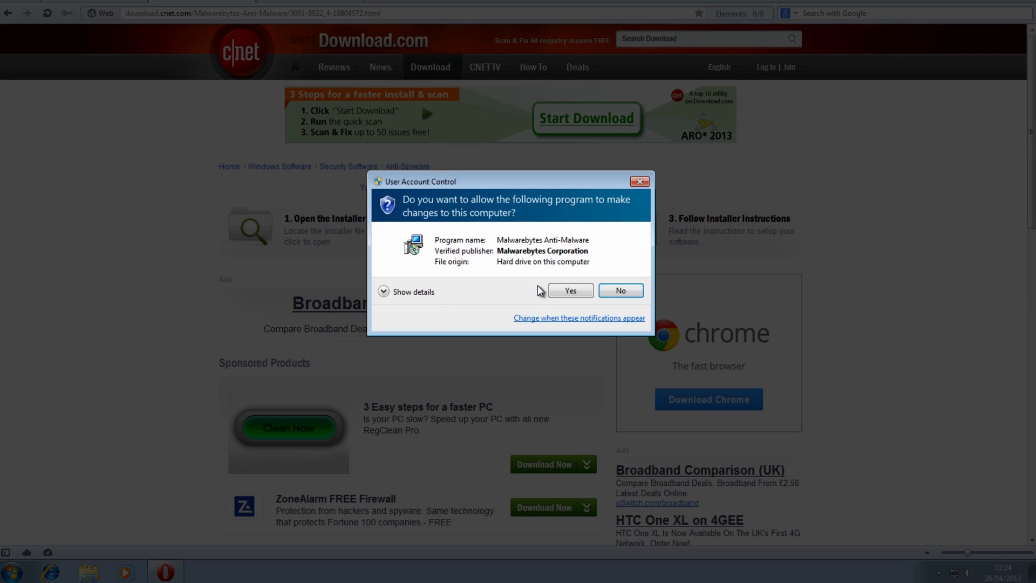
# Install Malwarebytes Anti-Malware 1.75 accepting the licence and default location, Start Menu folder and tasks
pyautogui.click(558, 291)
pyautogui.click(529, 305)
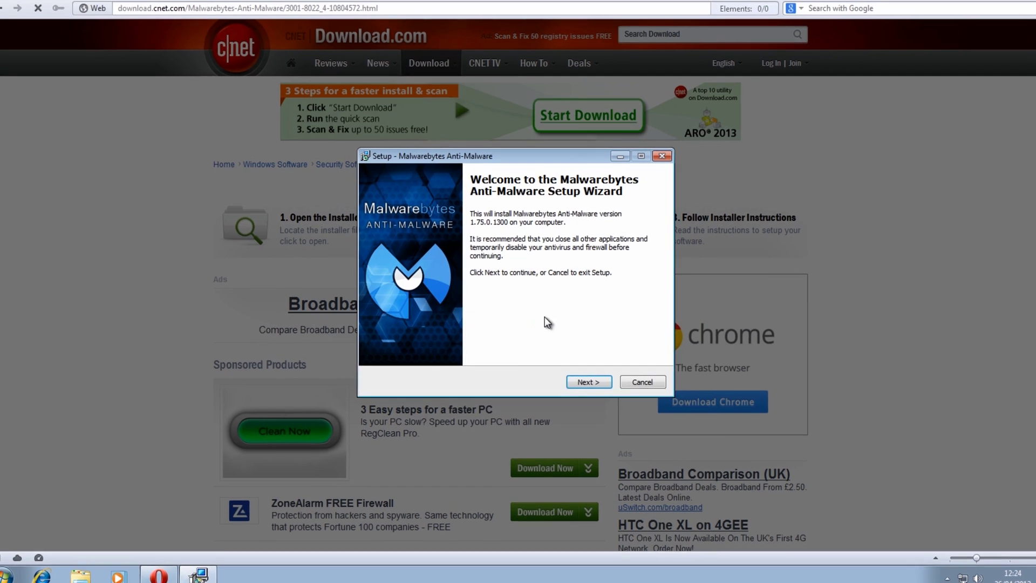
pyautogui.click(589, 382)
pyautogui.click(438, 341)
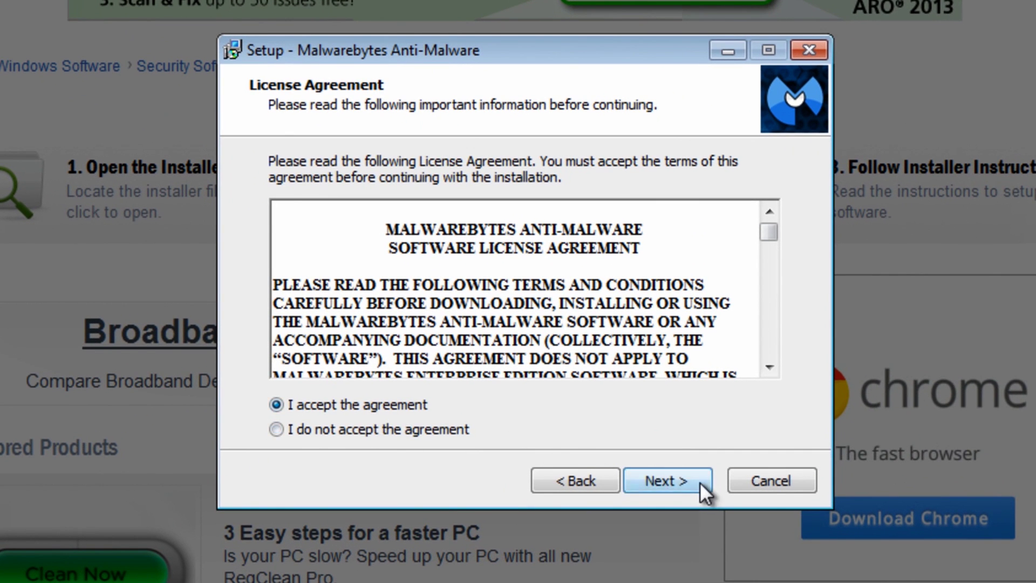
pyautogui.click(698, 482)
pyautogui.click(689, 480)
pyautogui.click(684, 479)
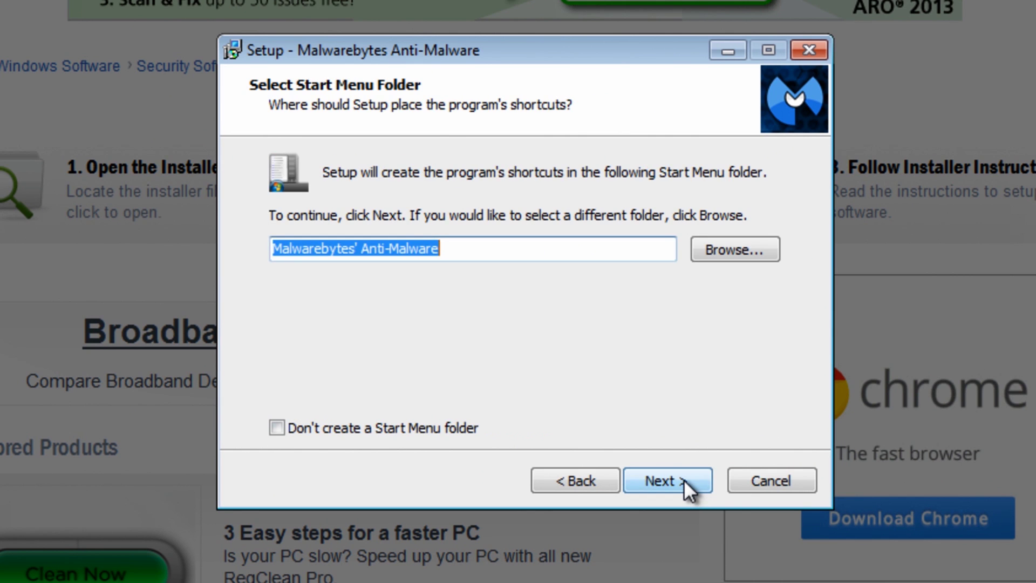
pyautogui.click(684, 479)
pyautogui.click(684, 479)
pyautogui.click(684, 479)
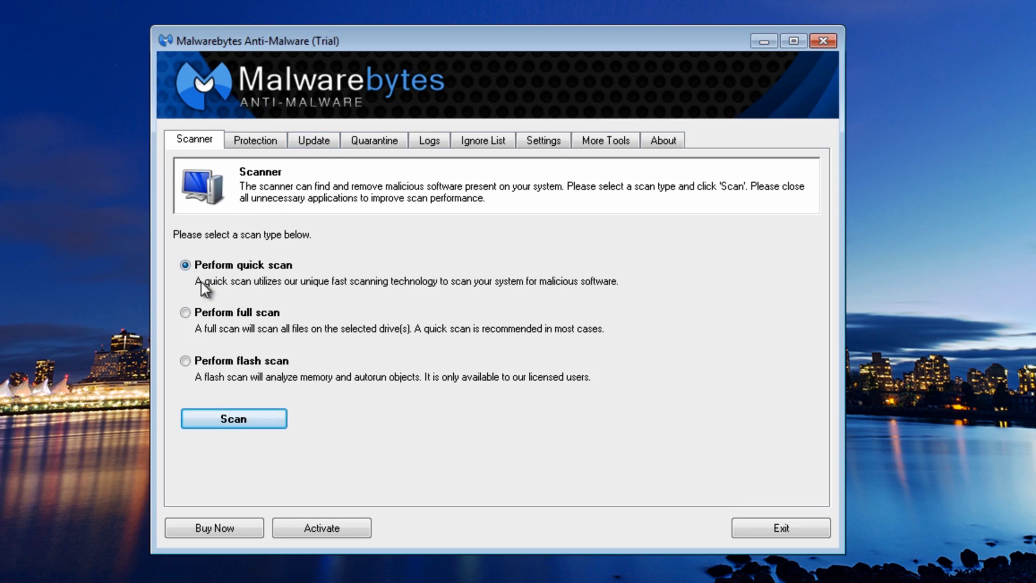
# Quick-scan with Malwarebytes, remove the two Backdoor.Bot files jwp.exe and jwp.zip, and postpone the restart
pyautogui.click(230, 415)
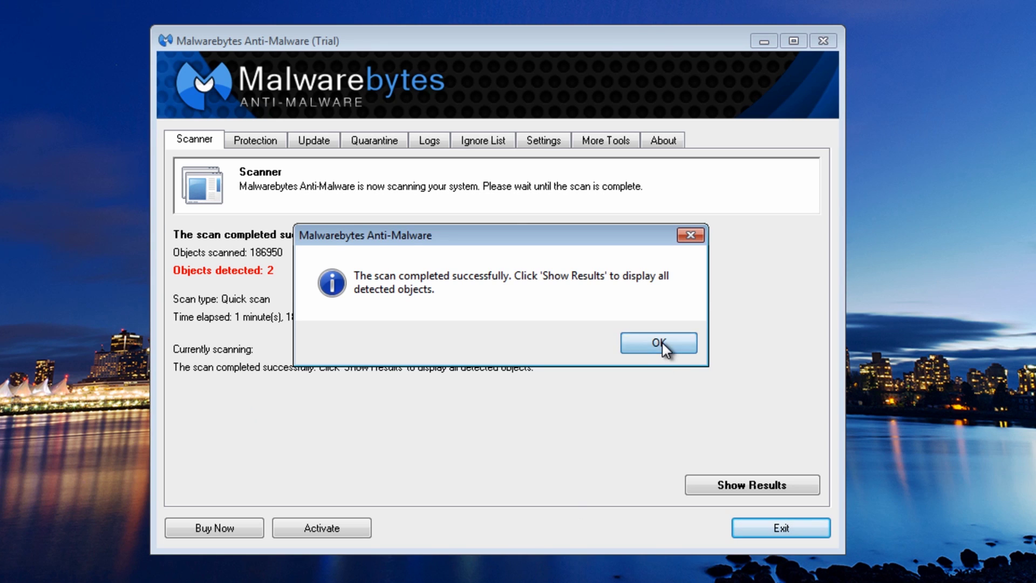
pyautogui.click(662, 342)
pyautogui.click(730, 484)
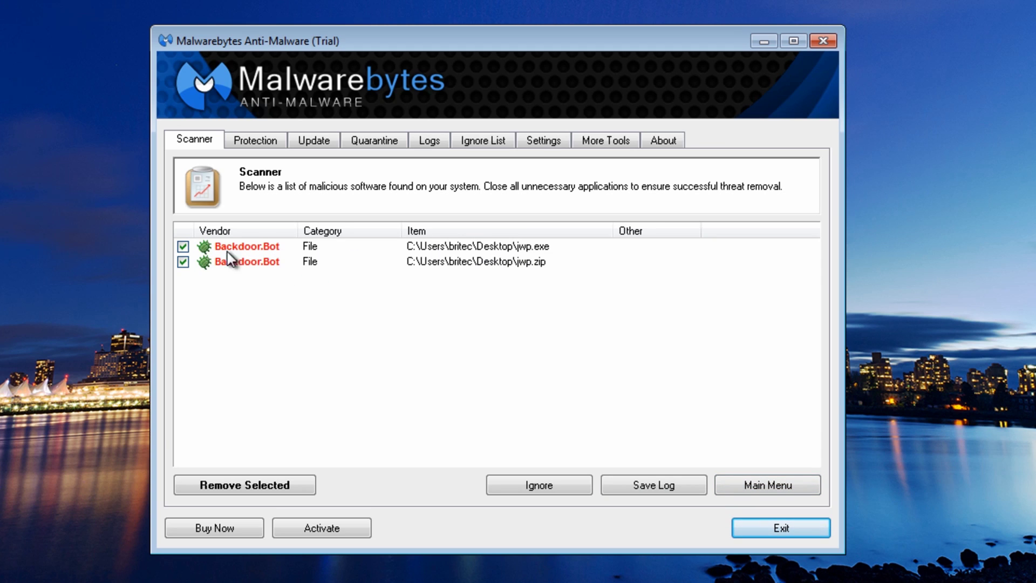
pyautogui.click(250, 486)
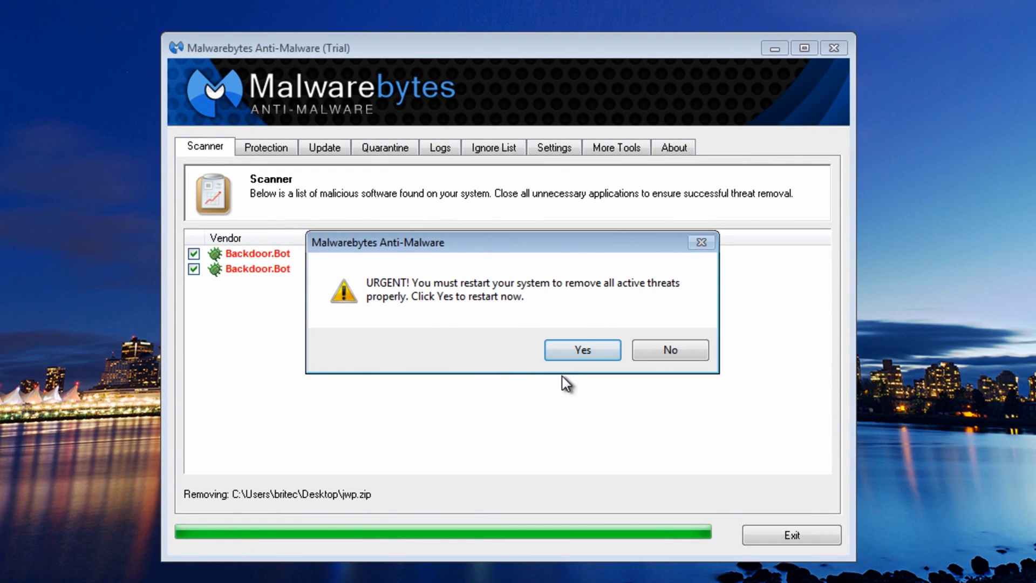
pyautogui.click(675, 349)
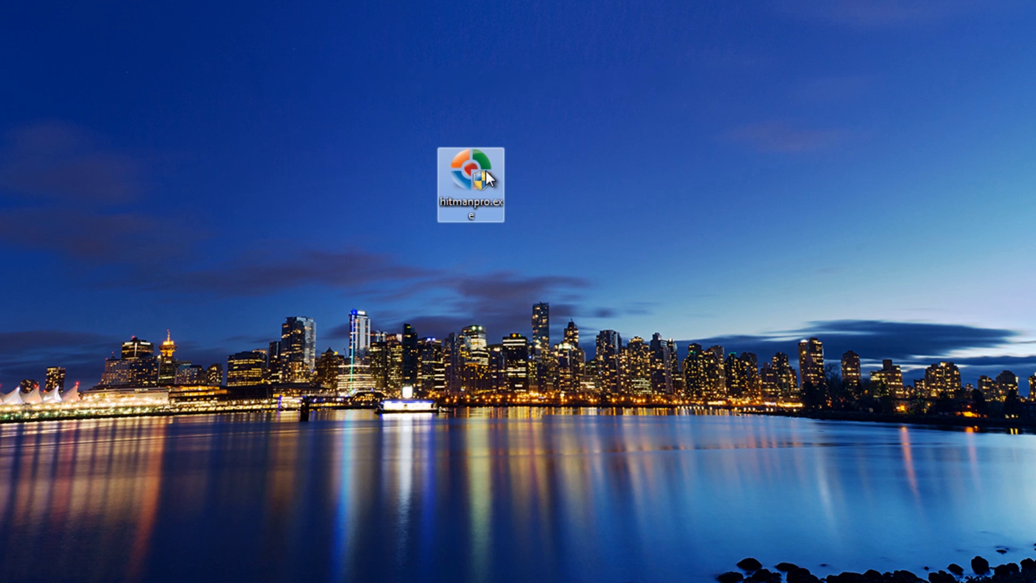
# Launch hitmanpro.exe as administrator, run a one-time scan, and proceed past the 9 detected threats
pyautogui.doubleClick(478, 167)
pyautogui.click(582, 322)
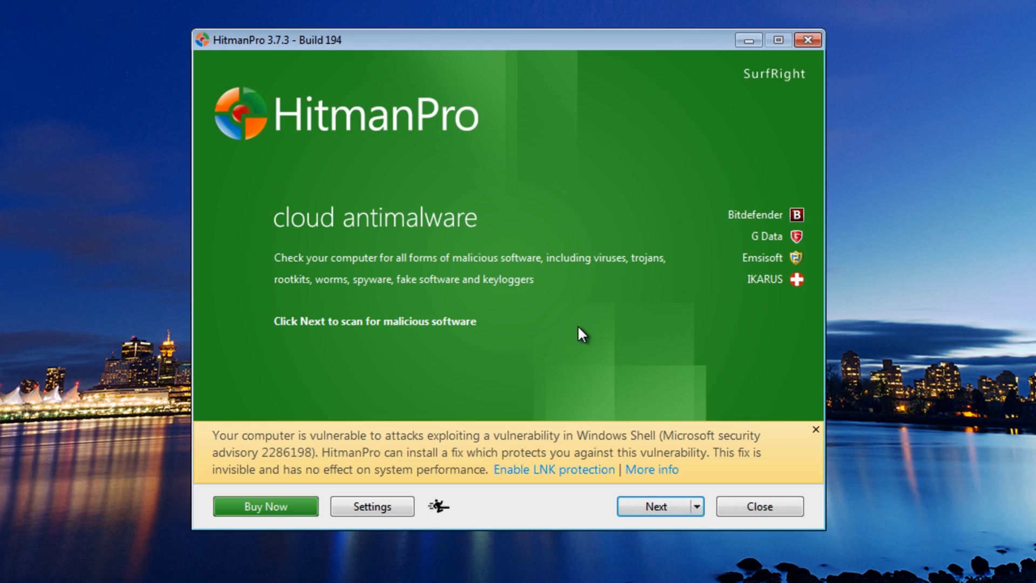
pyautogui.click(653, 506)
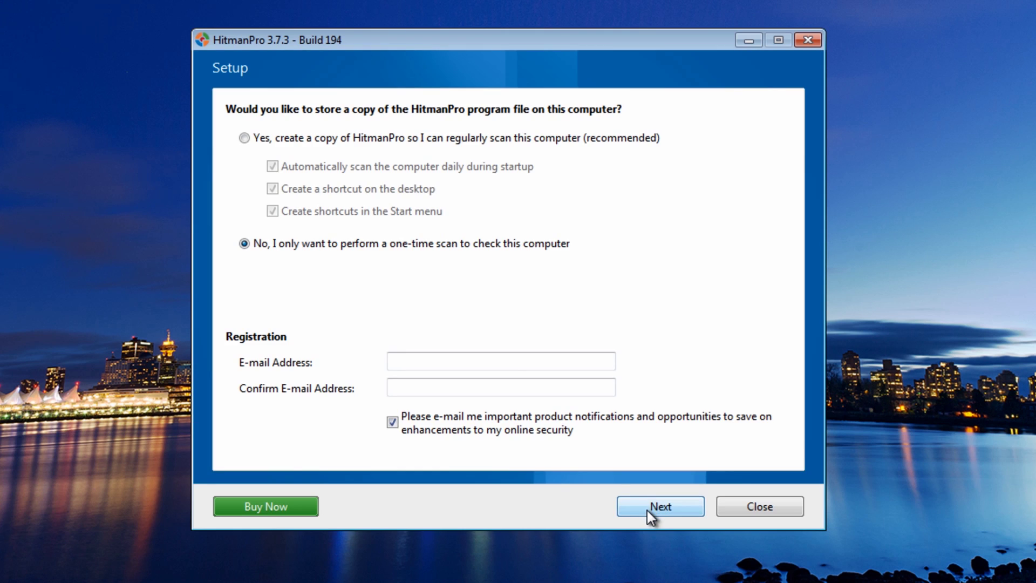
pyautogui.click(648, 510)
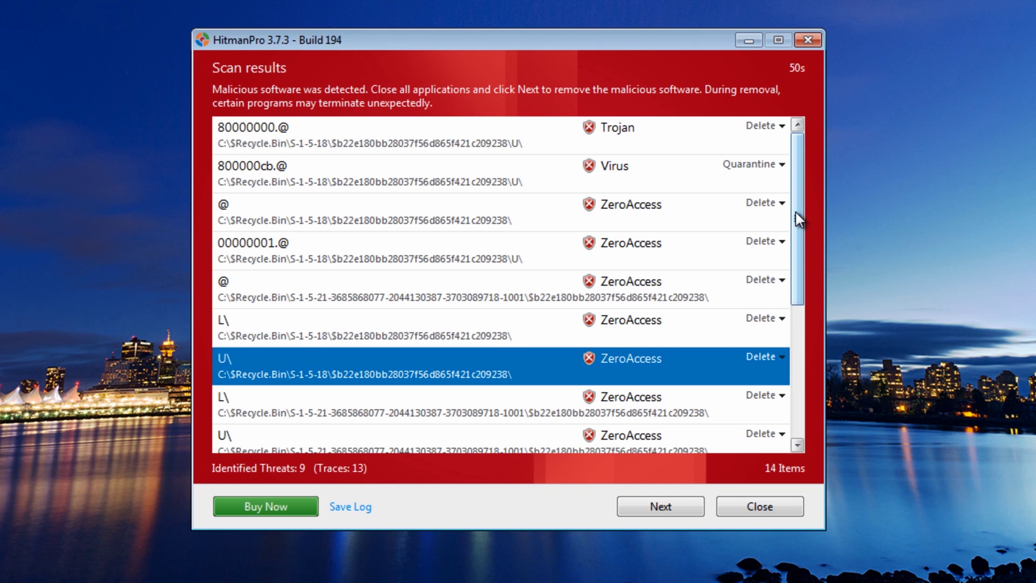
pyautogui.moveTo(796, 212)
pyautogui.mouseDown()
pyautogui.moveTo(780, 373)
pyautogui.moveTo(787, 209)
pyautogui.mouseUp()
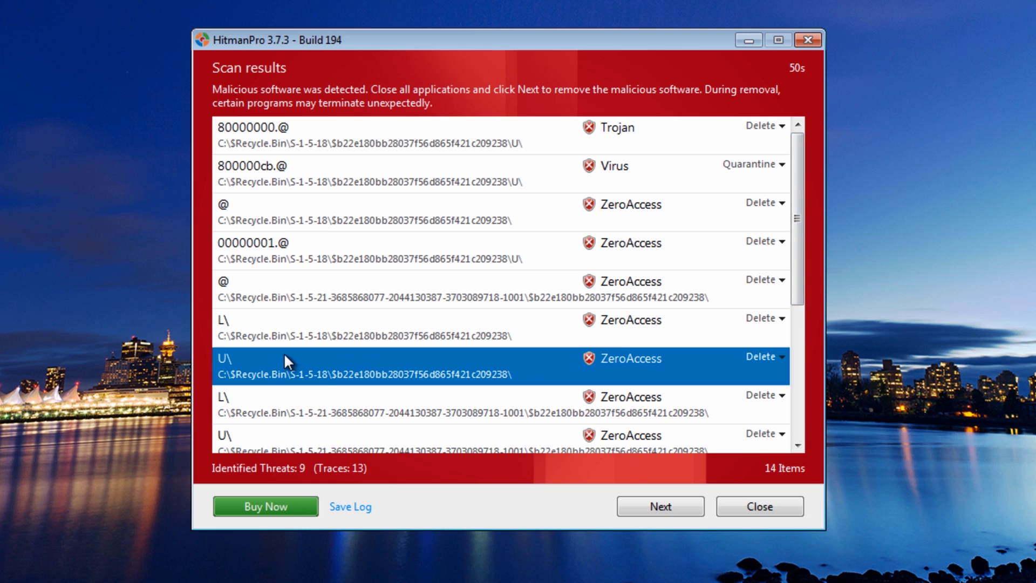
pyautogui.click(638, 502)
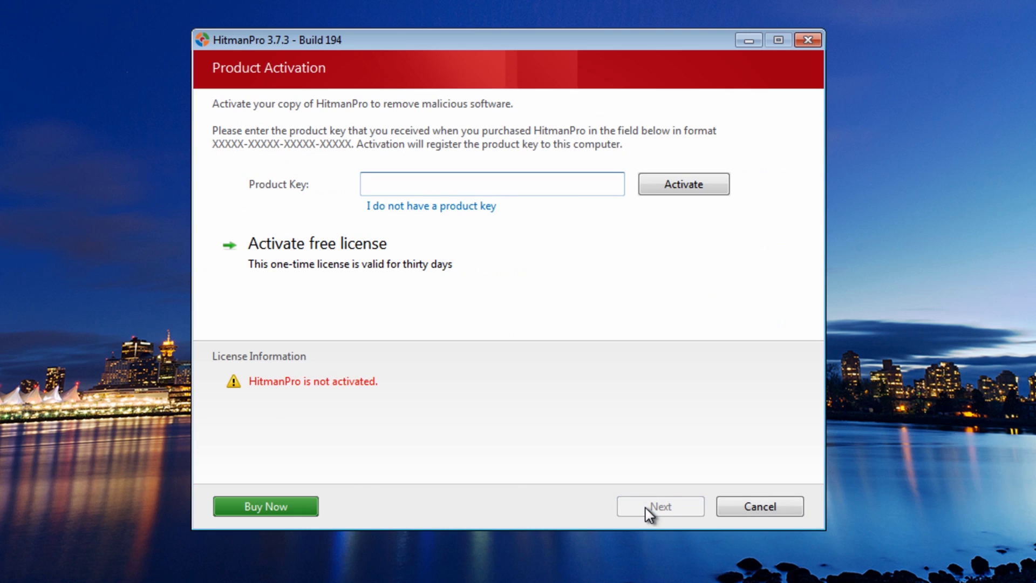
# Activate HitmanPro's free 30-day licence, delete the detected threats, and view the results summary
pyautogui.click(282, 266)
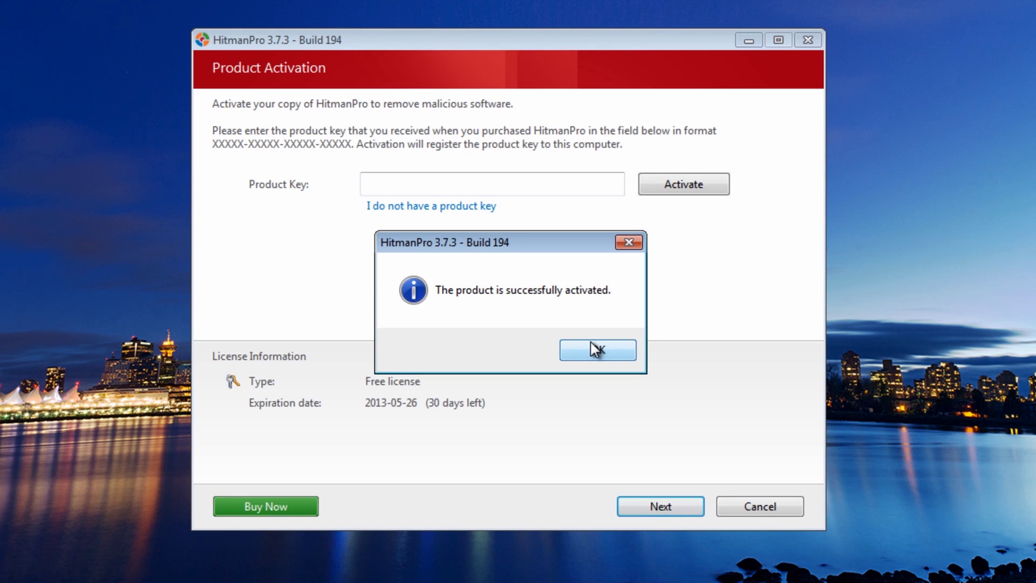
pyautogui.click(588, 350)
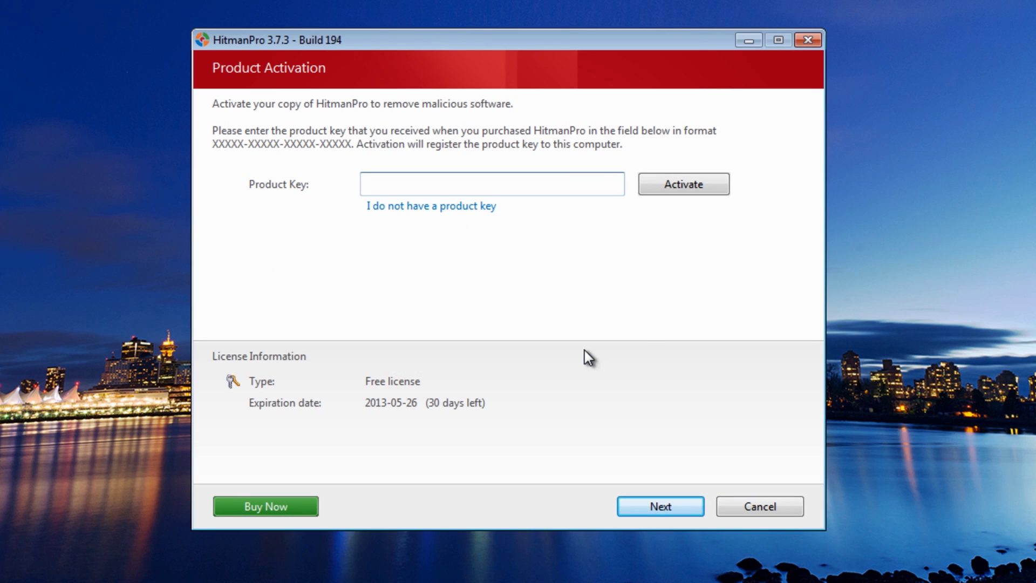
pyautogui.click(656, 507)
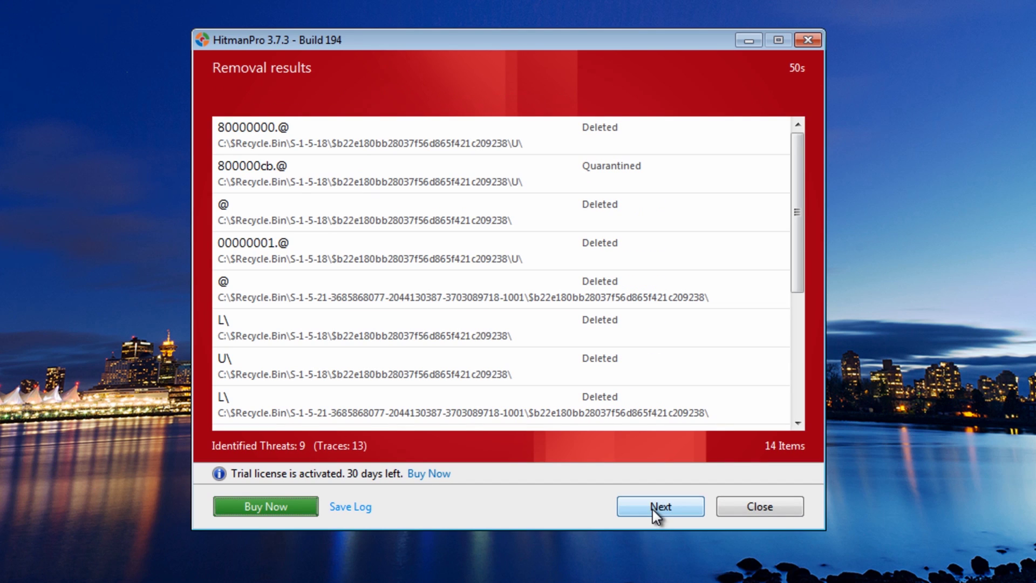
pyautogui.click(652, 509)
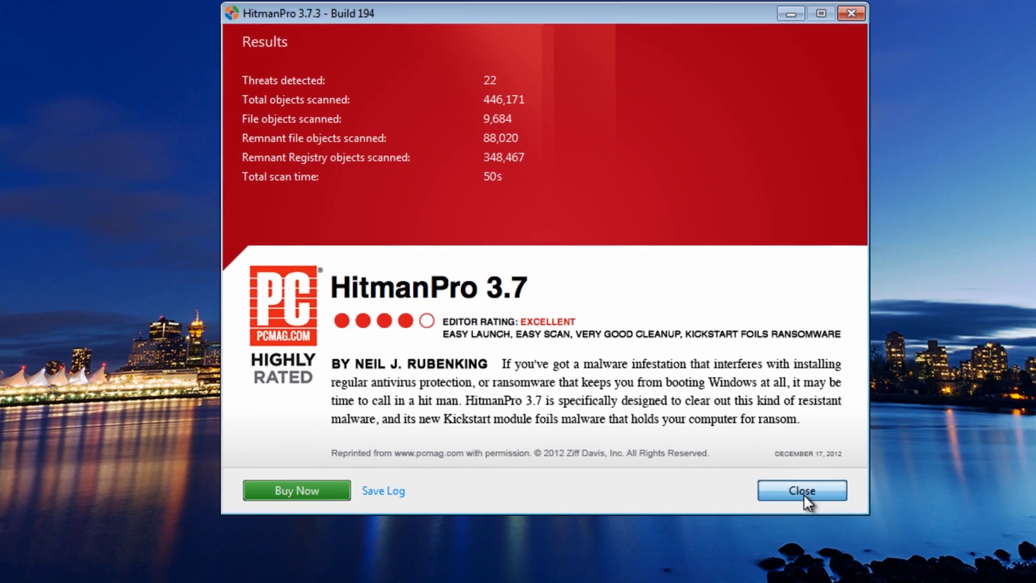
# Close HitmanPro, restart Windows, then put hitmanpro.exe beside Malwarebytes and MiniToolBox.exe mid-desktop
pyautogui.click(761, 512)
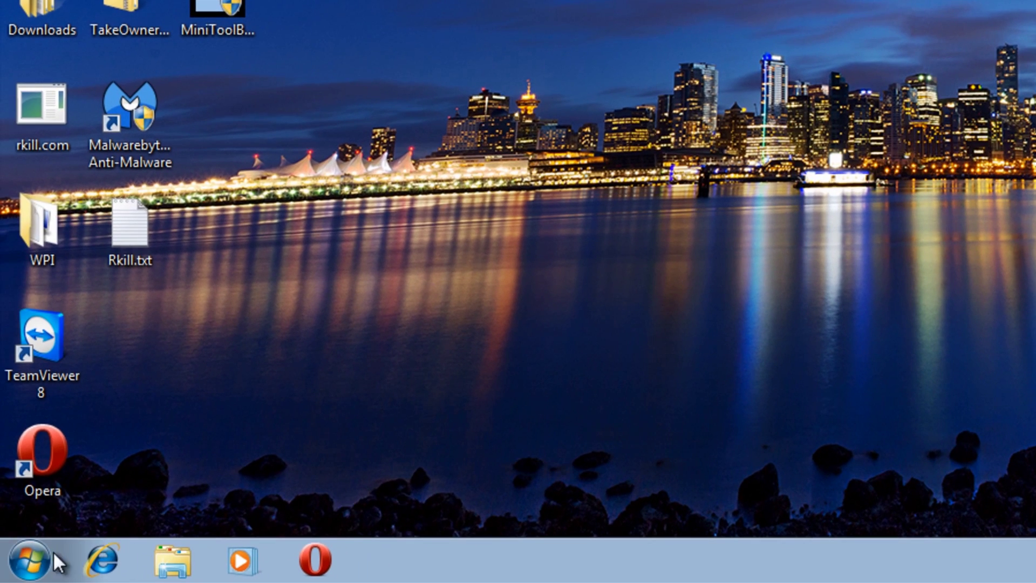
pyautogui.click(51, 553)
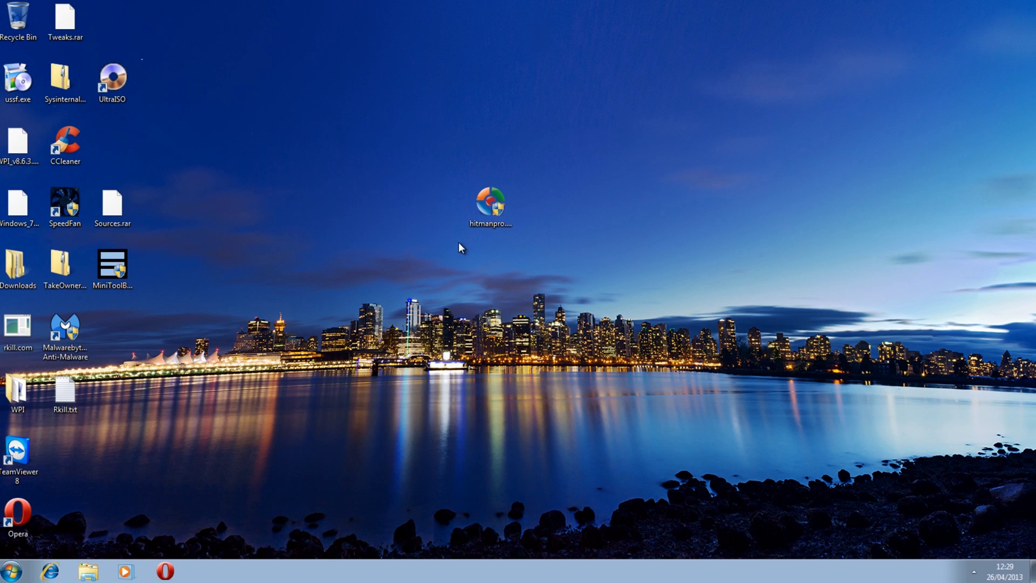
pyautogui.moveTo(489, 205); pyautogui.dragTo(112, 337)
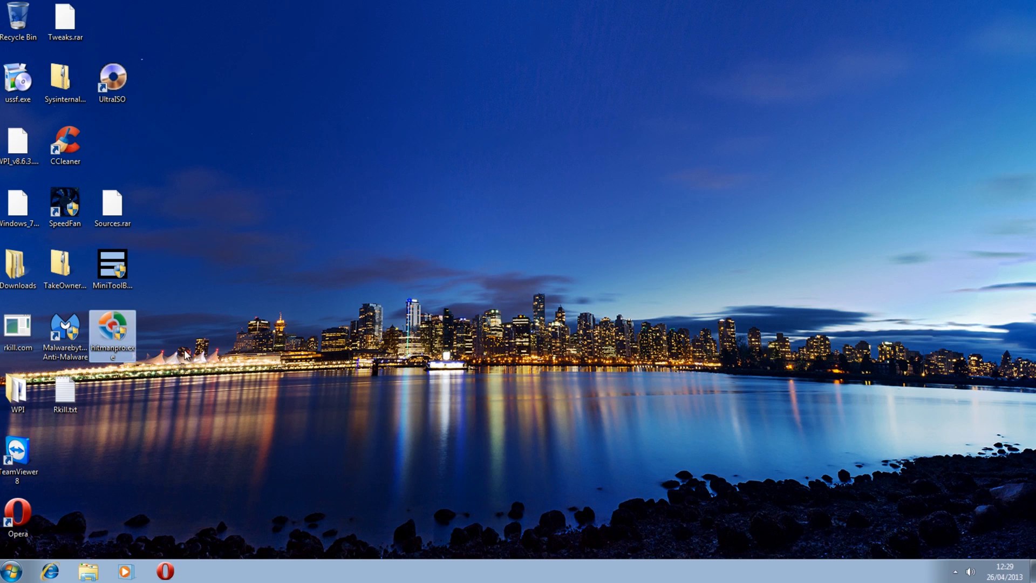
pyautogui.moveTo(105, 267); pyautogui.dragTo(462, 224)
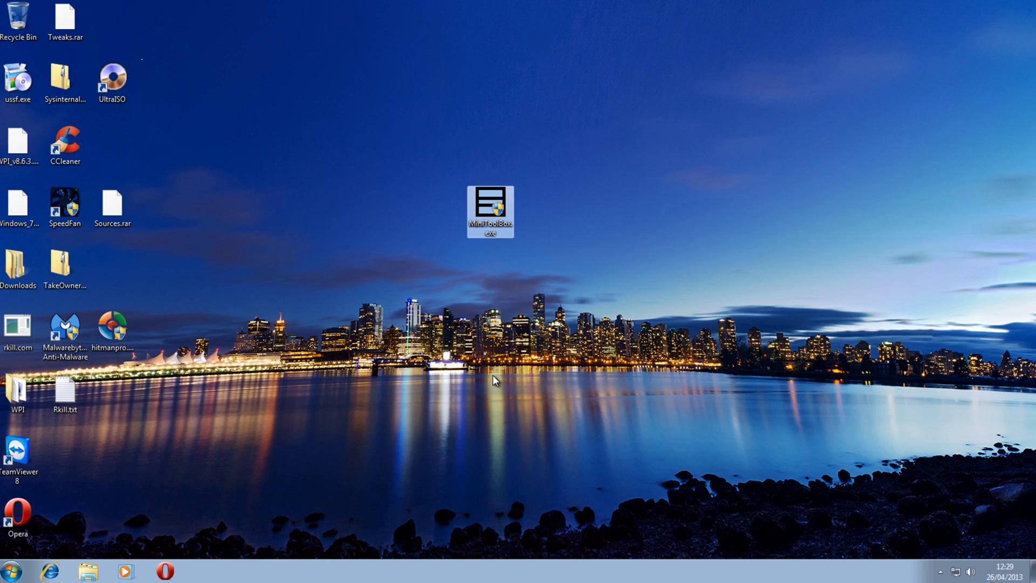
# Run MiniToolBox as admin with Report IE Proxy Settings and List content of Hosts ticked
pyautogui.doubleClick(487, 212)
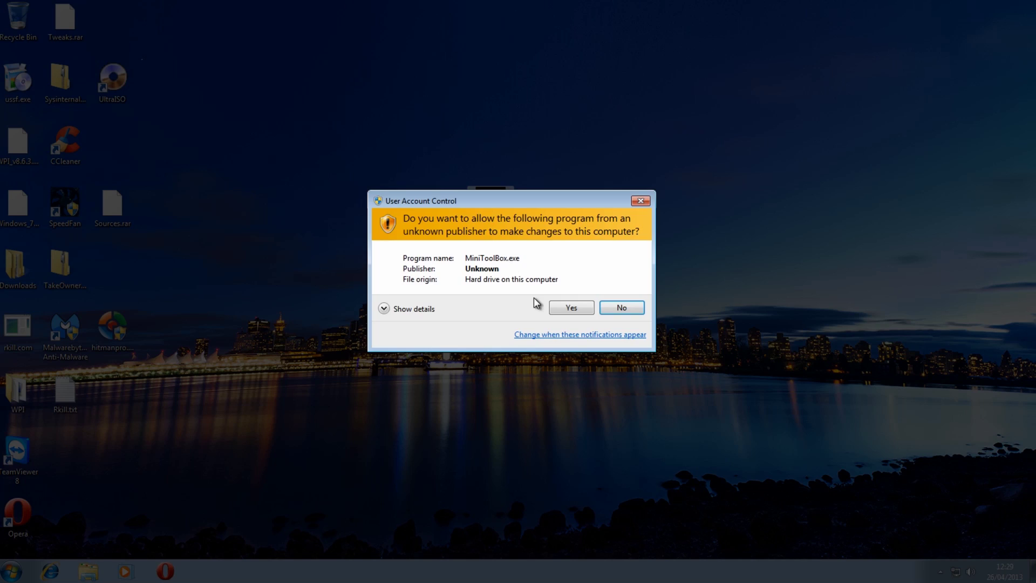
pyautogui.click(560, 308)
pyautogui.moveTo(211, 88); pyautogui.dragTo(413, 161)
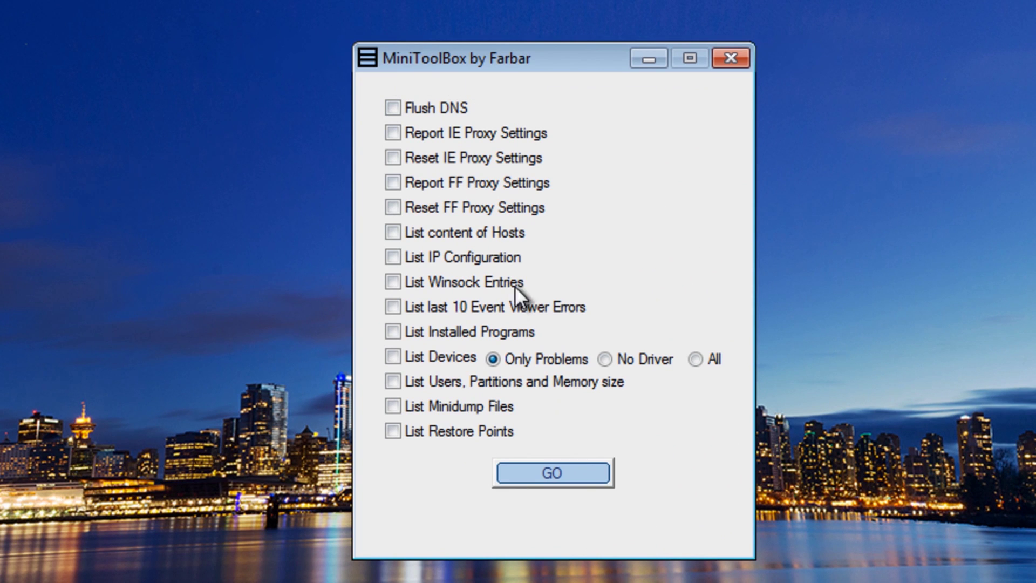
pyautogui.click(390, 135)
pyautogui.click(391, 233)
pyautogui.click(538, 468)
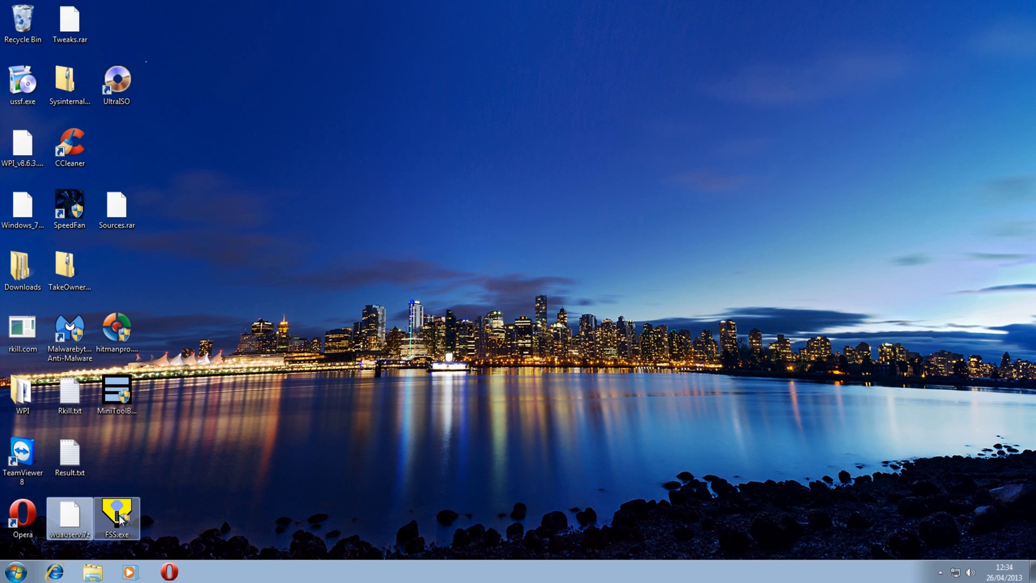
# Move FSS.exe from the bottom icon row to the middle of the desktop
pyautogui.moveTo(117, 513); pyautogui.dragTo(164, 513)
pyautogui.moveTo(176, 493)
pyautogui.mouseDown()
pyautogui.moveTo(433, 232)
pyautogui.moveTo(309, 411)
pyautogui.mouseUp()
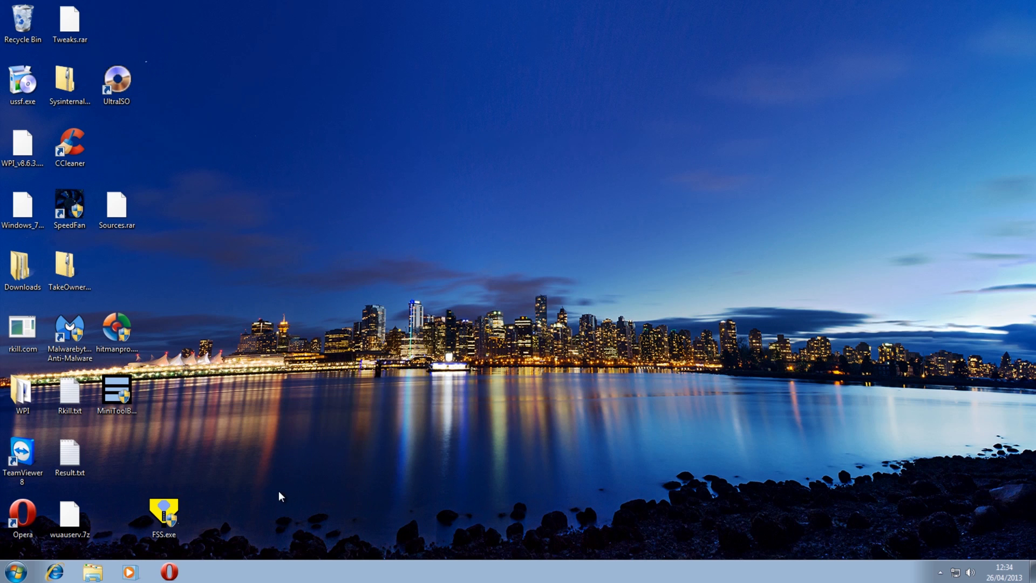
pyautogui.moveTo(163, 513); pyautogui.dragTo(490, 245)
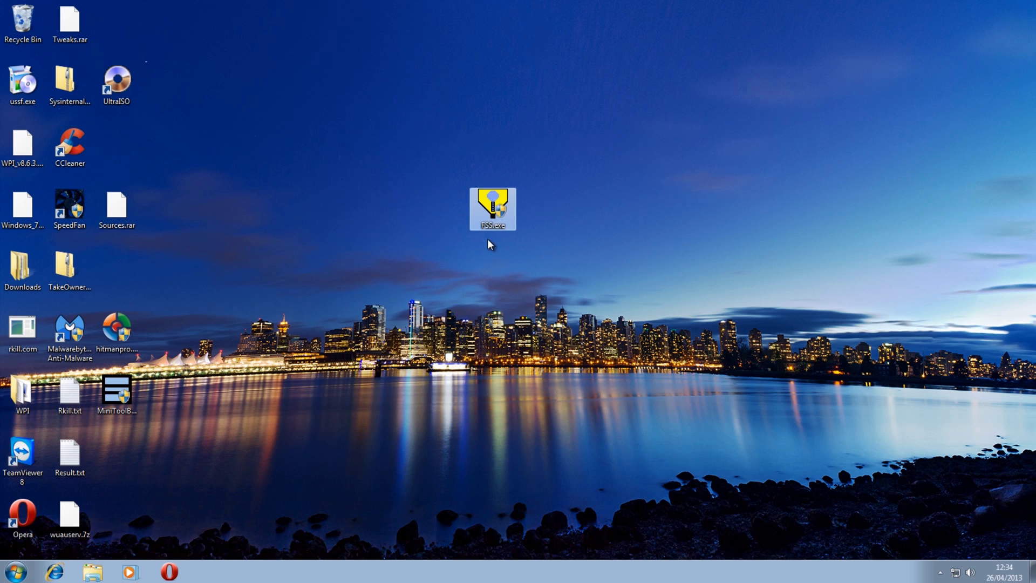
# Launch Farbar Service Scanner as admin, tick Windows Defender and Other Services, and scan
pyautogui.doubleClick(495, 205)
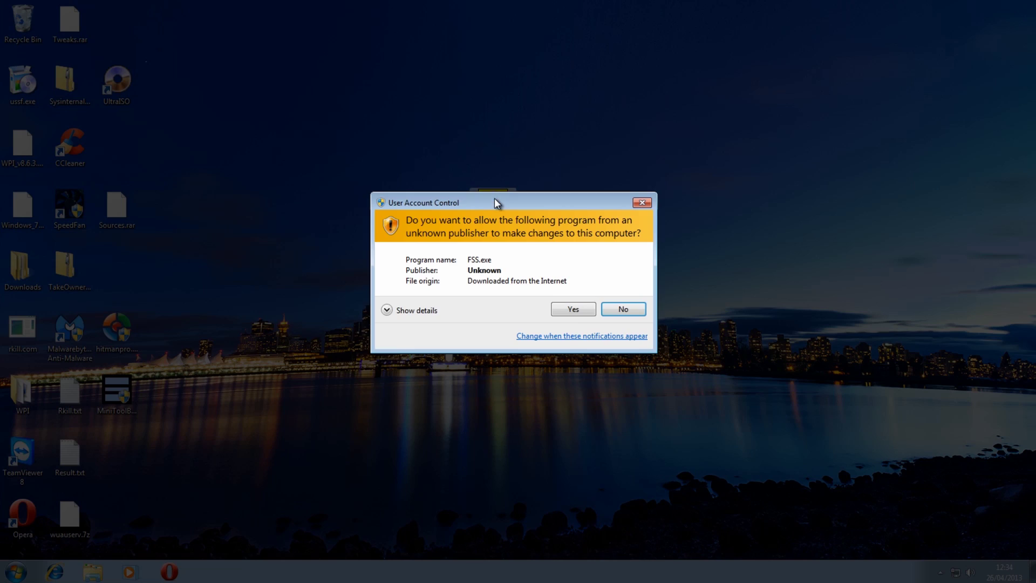
pyautogui.click(569, 312)
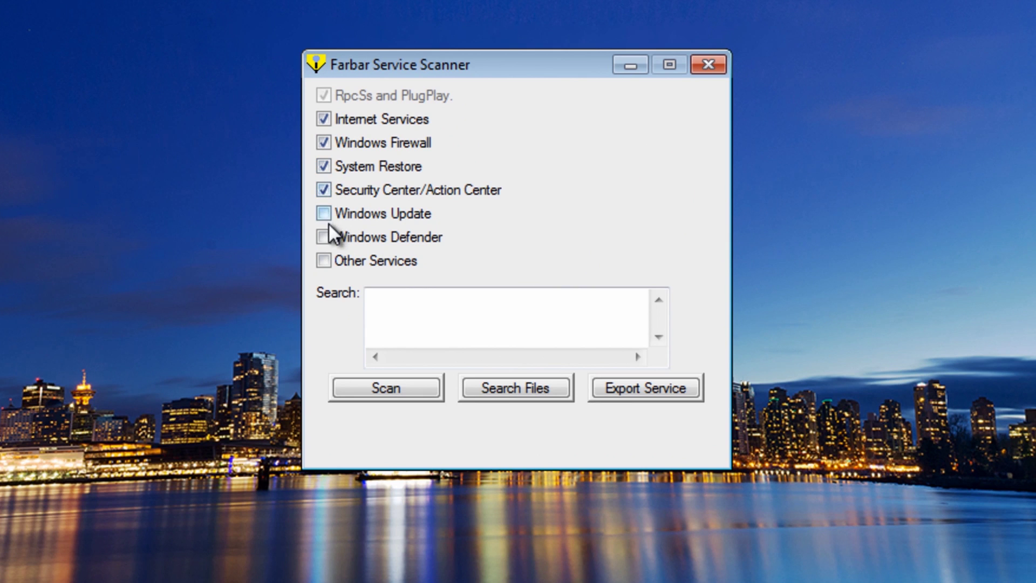
pyautogui.click(325, 239)
pyautogui.click(324, 262)
pyautogui.click(413, 388)
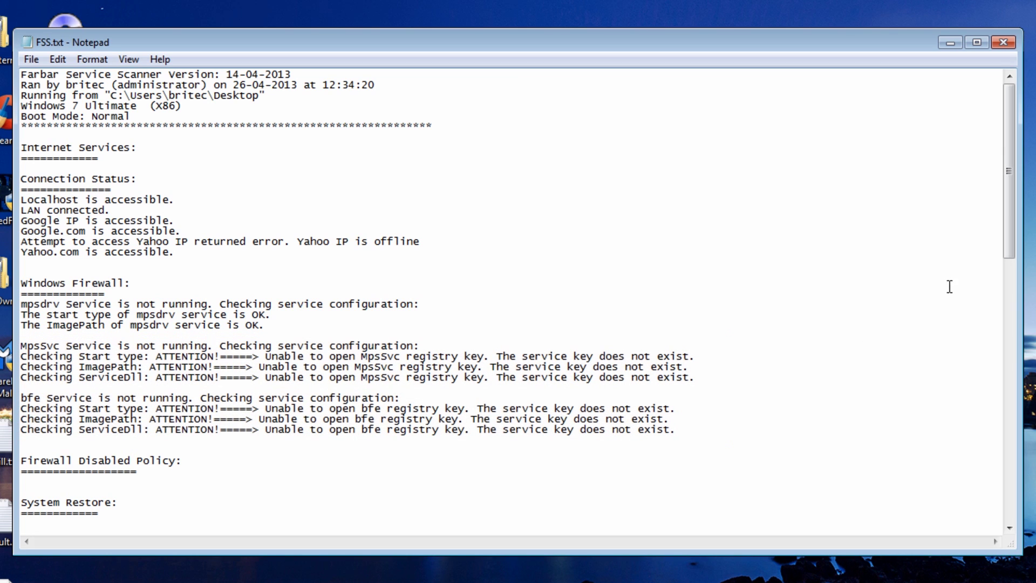
# Scroll through FSS.txt to the end of the log, then minimize Notepad
pyautogui.moveTo(1006, 230); pyautogui.dragTo(989, 347)
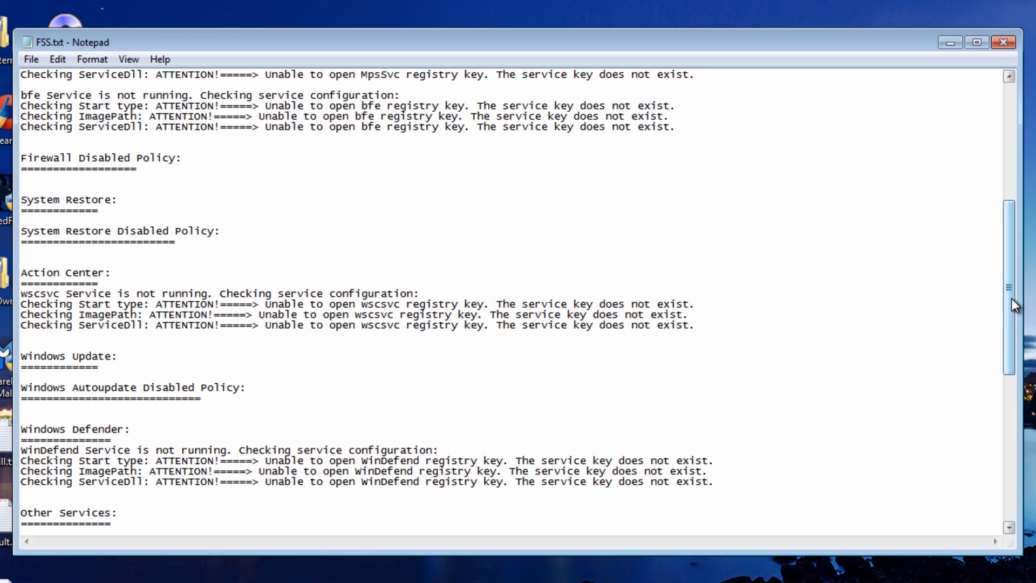
pyautogui.moveTo(1012, 298); pyautogui.dragTo(1002, 462)
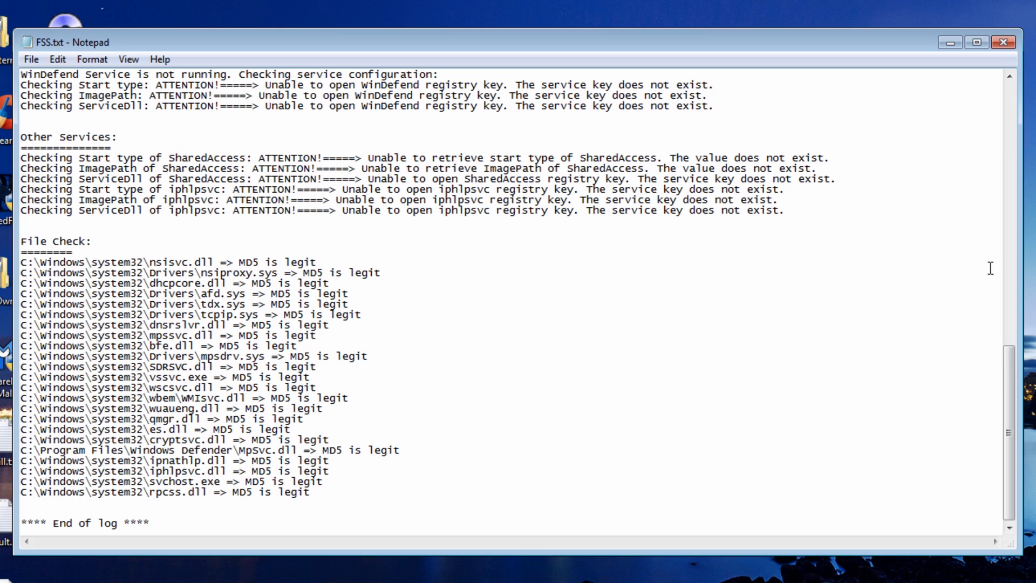
pyautogui.click(950, 43)
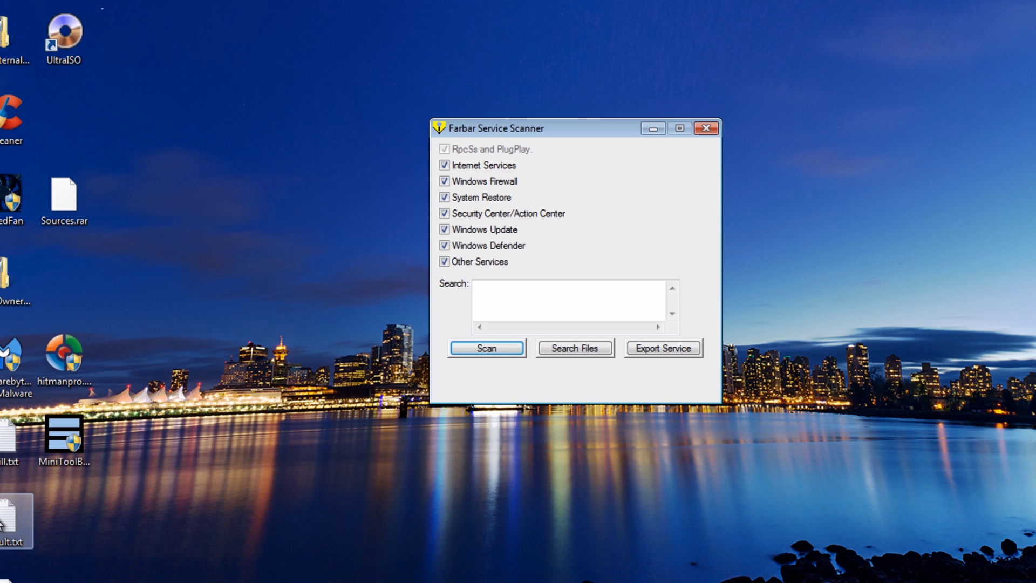
# Open wuauserv.7z in 7-Zip and extract all eight .reg files onto the desktop
pyautogui.click(705, 128)
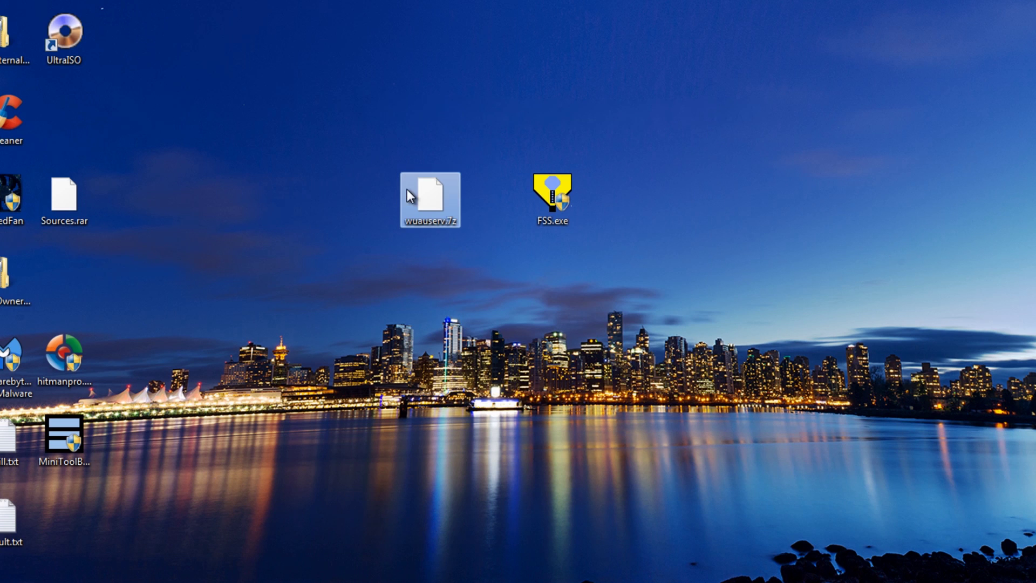
pyautogui.rightClick(432, 205)
pyautogui.moveTo(659, 235)
pyautogui.click(698, 234)
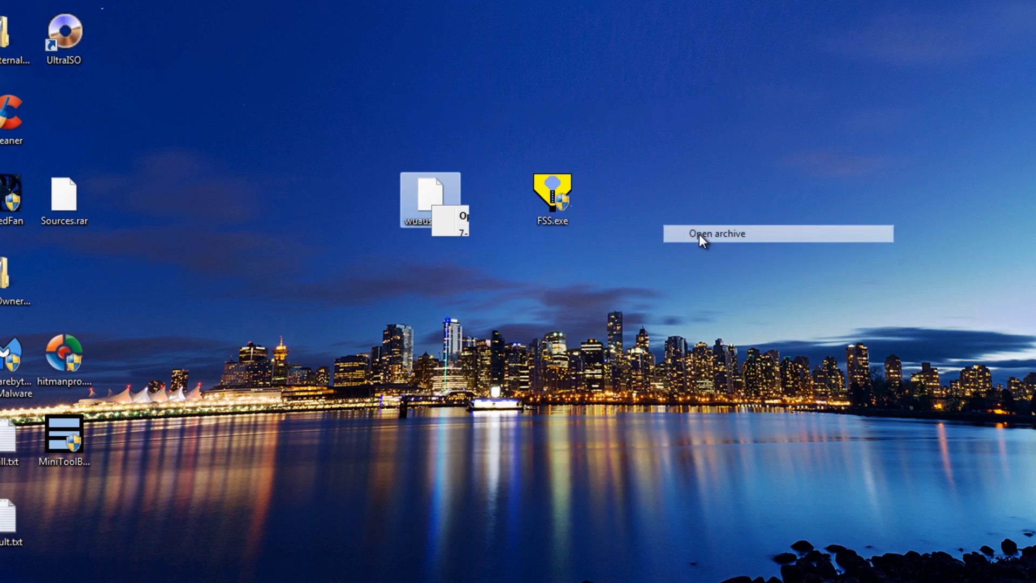
pyautogui.moveTo(257, 373); pyautogui.dragTo(150, 220)
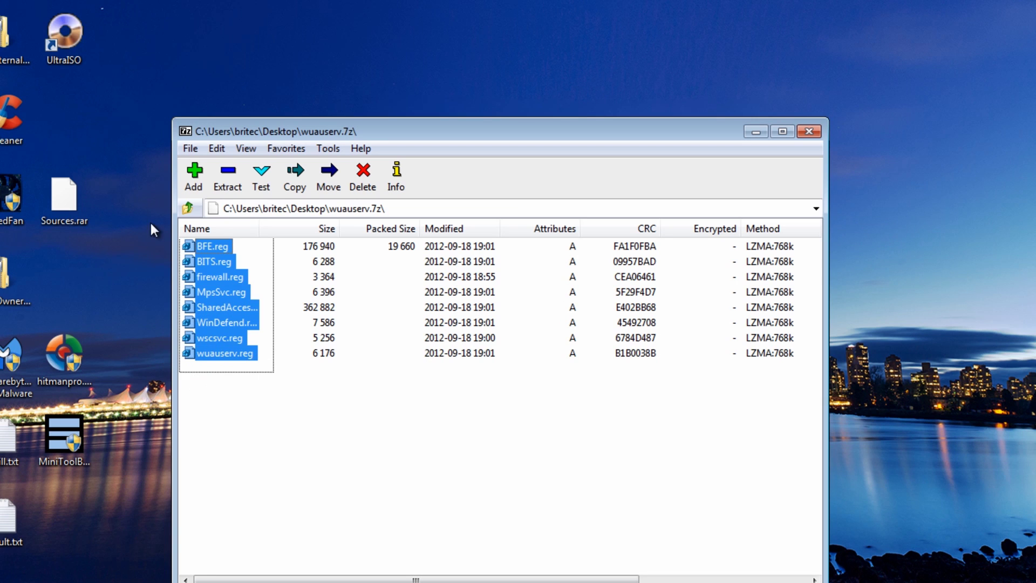
pyautogui.moveTo(205, 287); pyautogui.dragTo(964, 45)
pyautogui.click(809, 131)
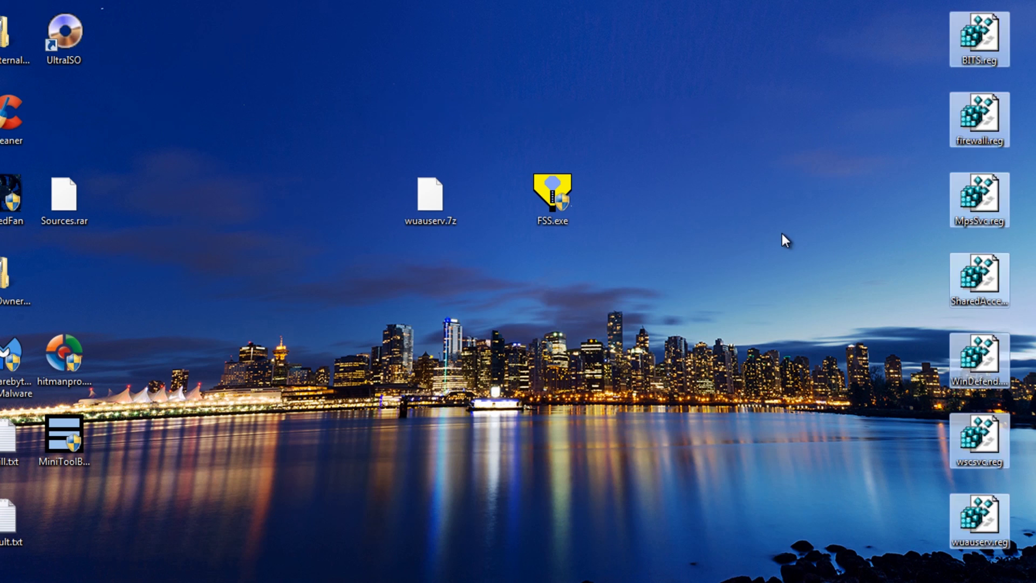
pyautogui.click(782, 233)
# Arrange BFE, BITS, firewall, MpsSvc, SharedAccess, WinDefend and wscsvc .reg icons beside FSS.exe
pyautogui.moveTo(936, 9); pyautogui.dragTo(626, 200)
pyautogui.moveTo(980, 38); pyautogui.dragTo(687, 199)
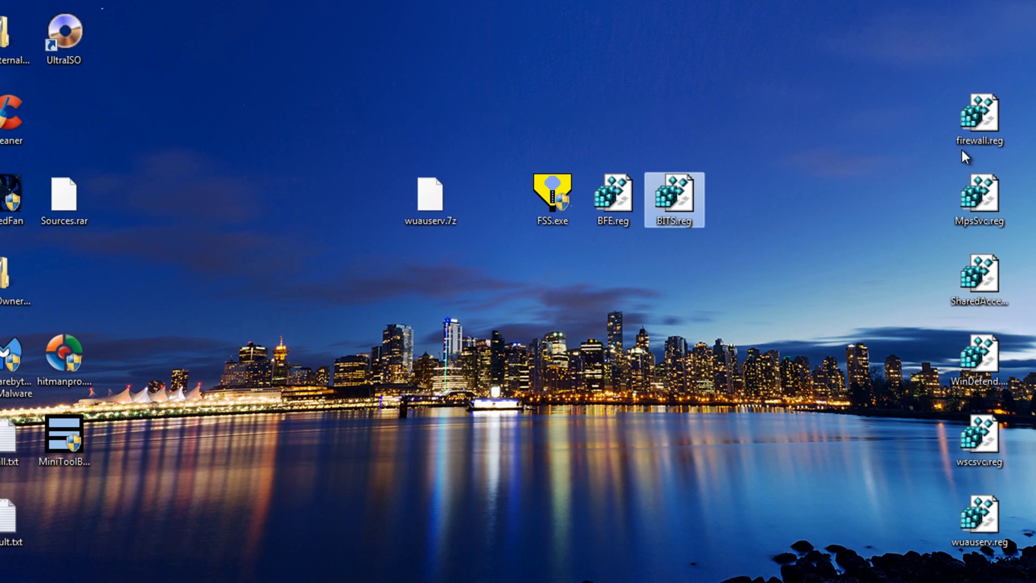
pyautogui.moveTo(980, 125); pyautogui.dragTo(732, 209)
pyautogui.moveTo(974, 202); pyautogui.dragTo(607, 283)
pyautogui.moveTo(978, 278); pyautogui.dragTo(674, 278)
pyautogui.moveTo(981, 374); pyautogui.dragTo(737, 292)
pyautogui.moveTo(993, 444); pyautogui.dragTo(627, 363)
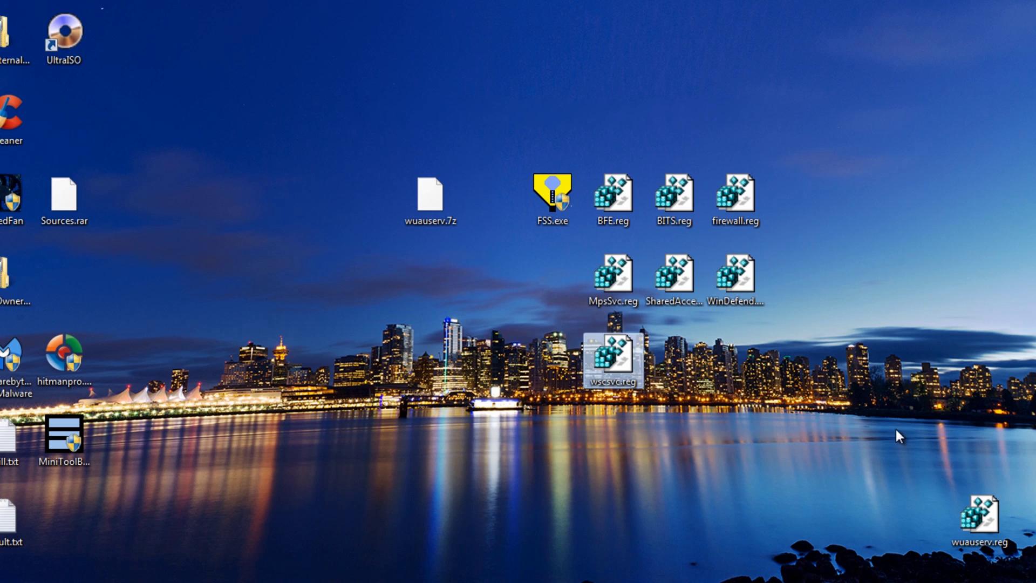
pyautogui.moveTo(979, 515); pyautogui.dragTo(683, 362)
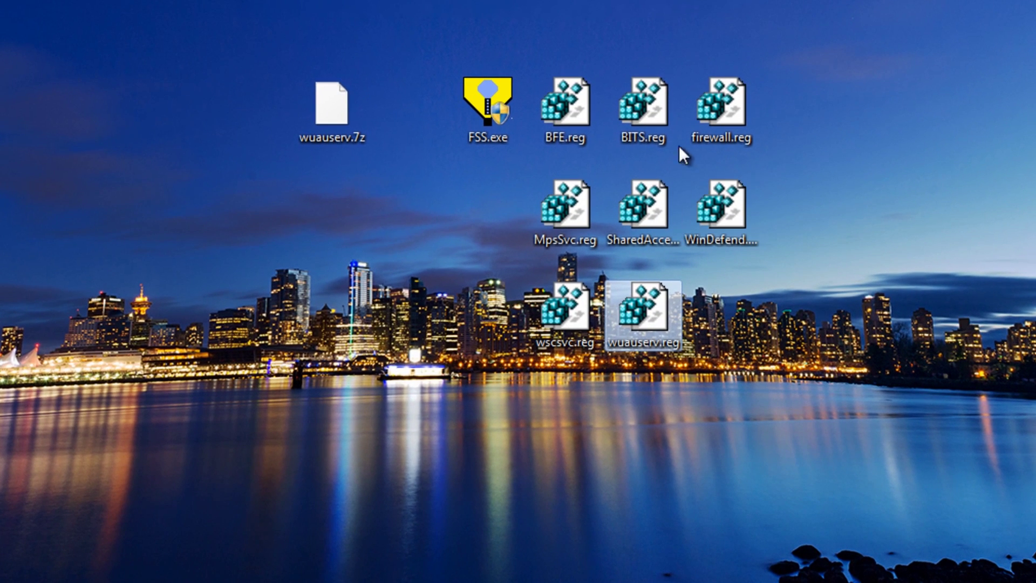
# Merge BFE.reg into the registry, then try BITS.reg, which fails to import
pyautogui.doubleClick(579, 97)
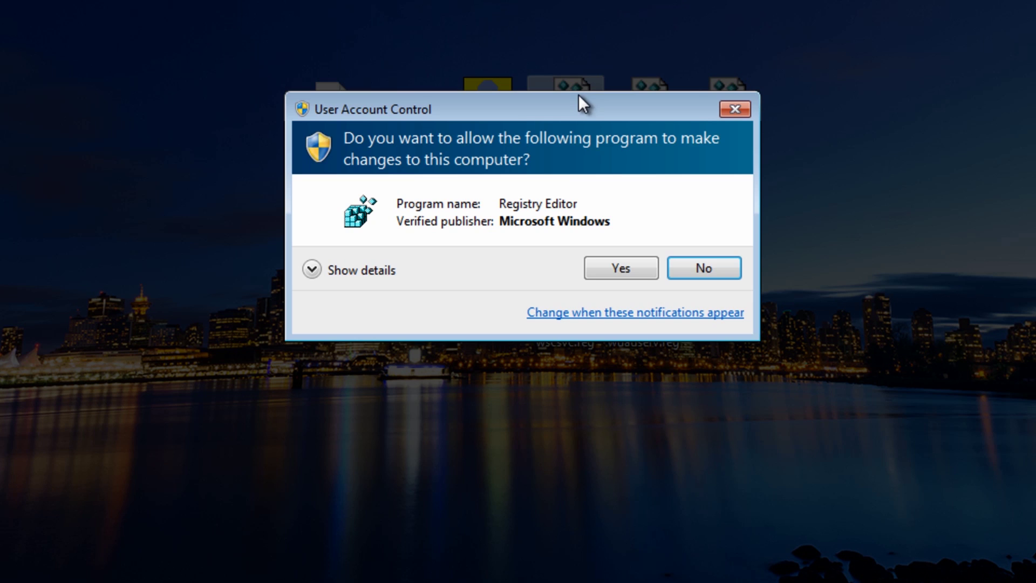
pyautogui.click(638, 402)
pyautogui.click(689, 260)
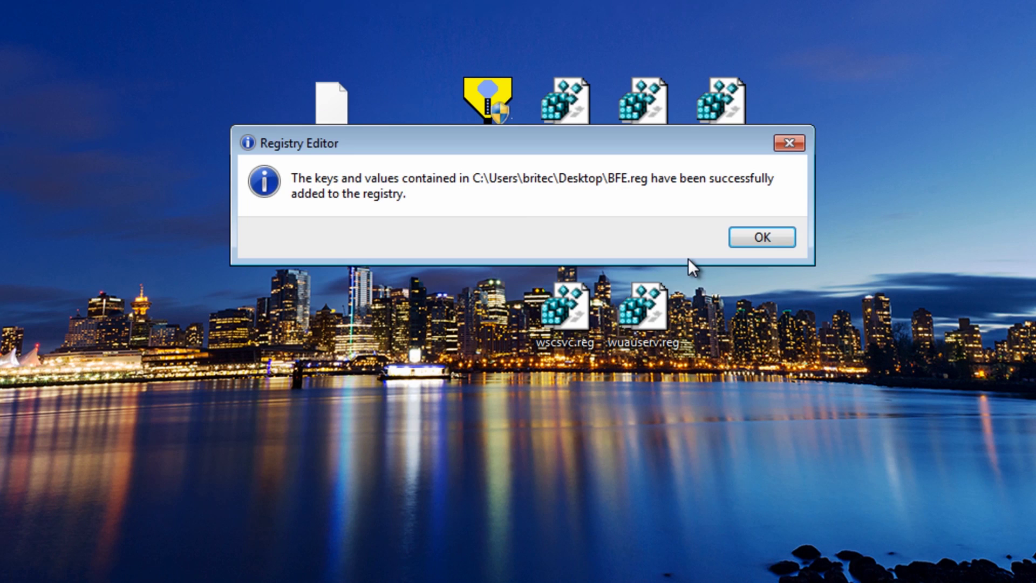
pyautogui.click(761, 238)
pyautogui.doubleClick(653, 103)
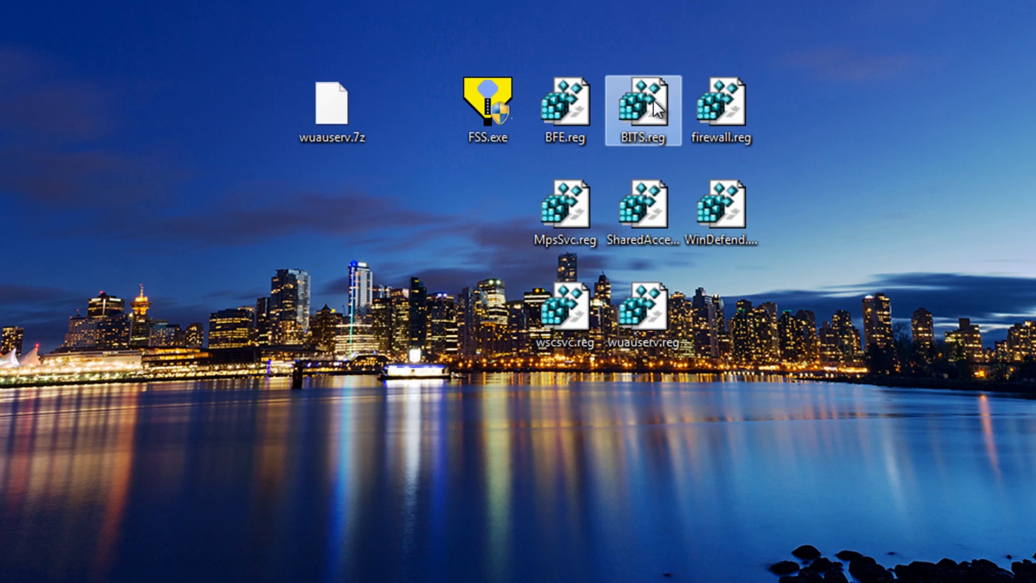
pyautogui.click(633, 264)
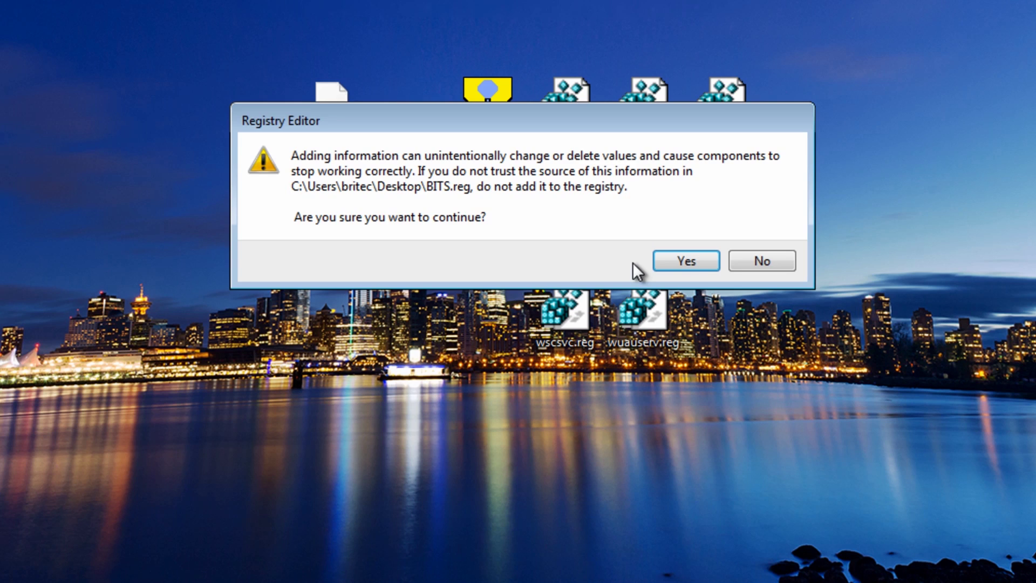
pyautogui.click(687, 262)
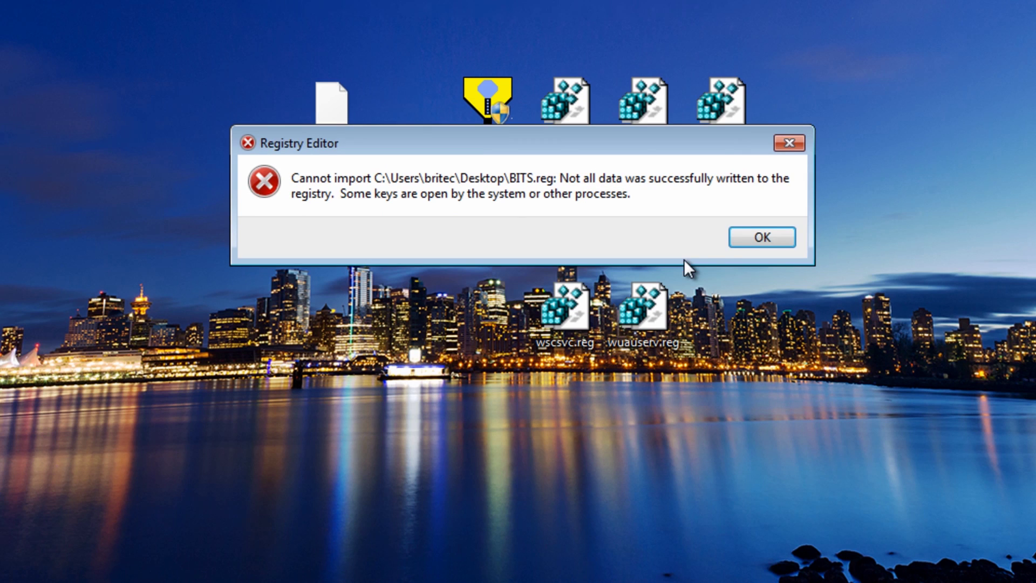
pyautogui.click(774, 238)
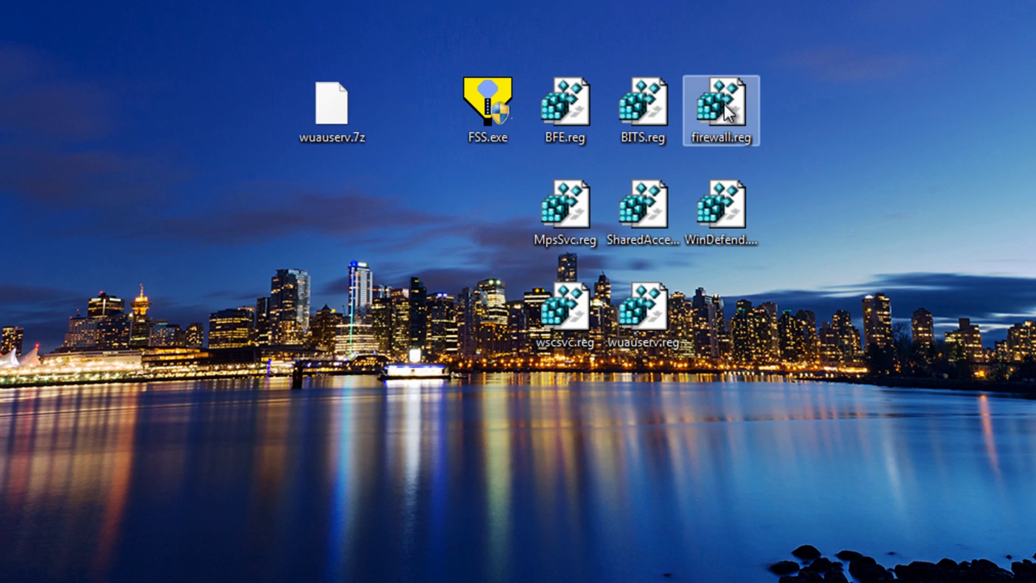
# Merge firewall.reg and MpsSvc.reg into the registry
pyautogui.rightClick(656, 108)
pyautogui.doubleClick(726, 89)
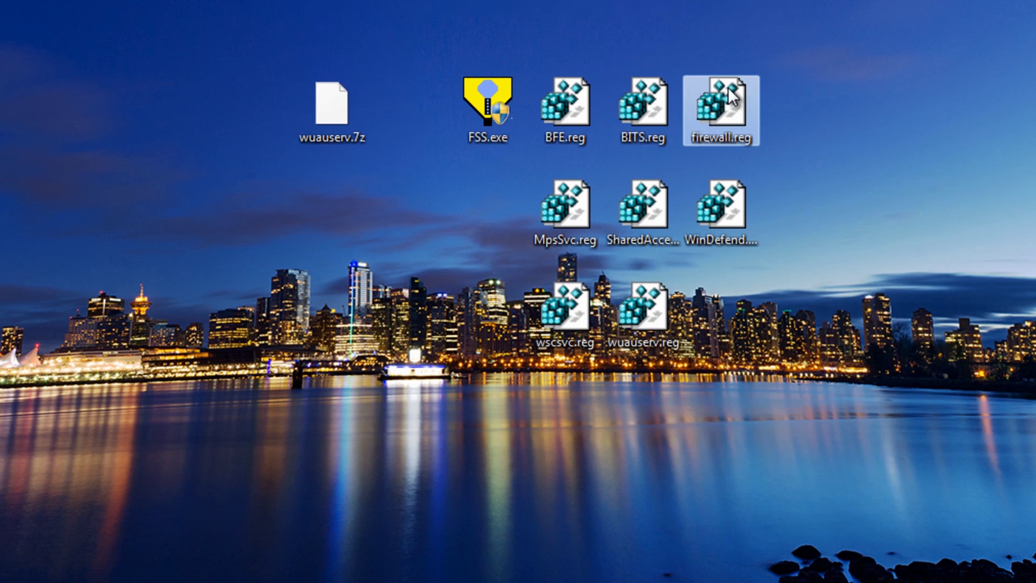
pyautogui.click(626, 264)
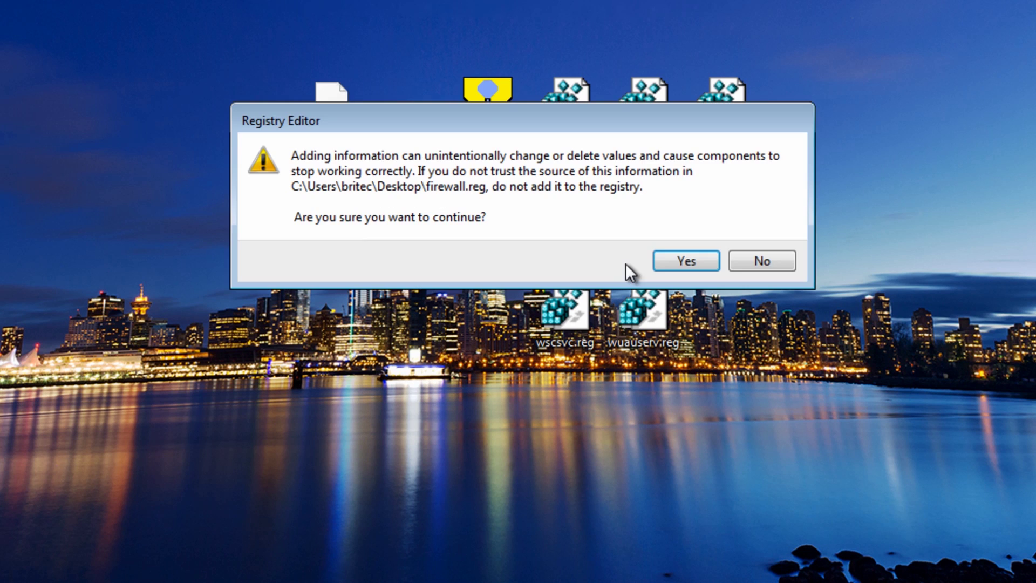
pyautogui.click(682, 261)
pyautogui.click(746, 235)
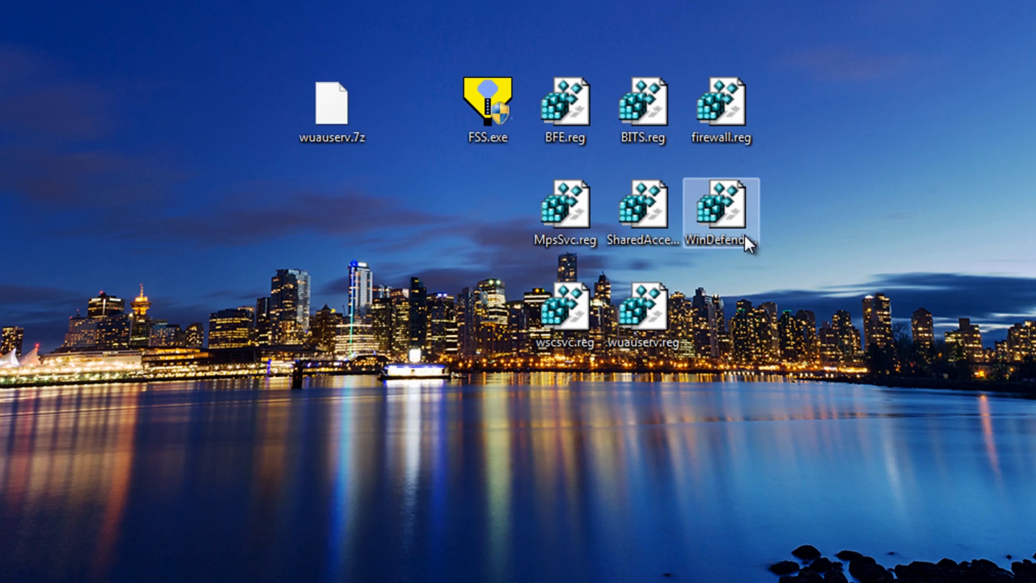
pyautogui.doubleClick(564, 212)
pyautogui.click(616, 269)
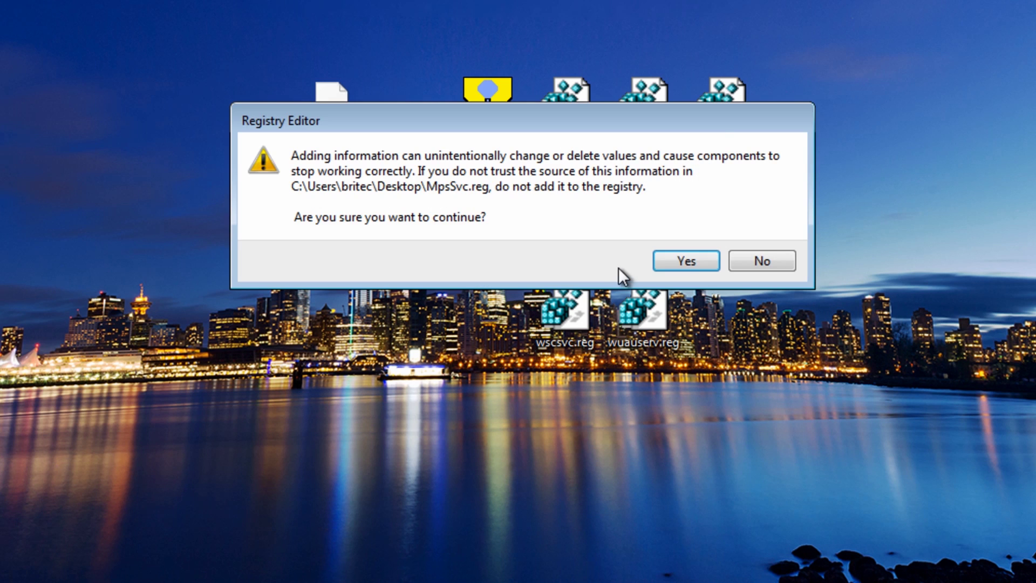
pyautogui.click(685, 267)
pyautogui.click(756, 235)
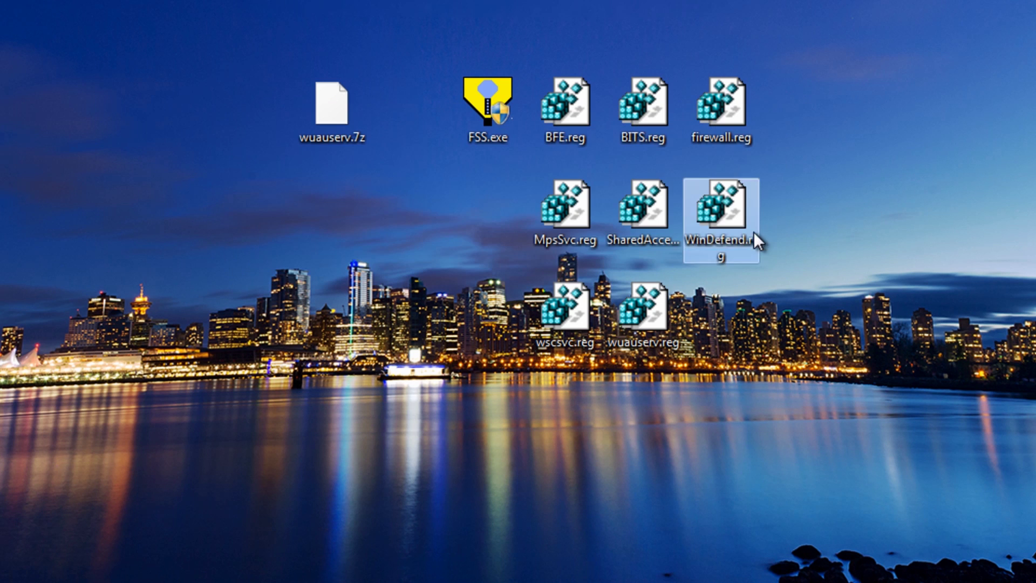
# Merge SharedAccess.reg and WinDefend.reg into the registry
pyautogui.doubleClick(642, 216)
pyautogui.click(636, 274)
pyautogui.click(685, 262)
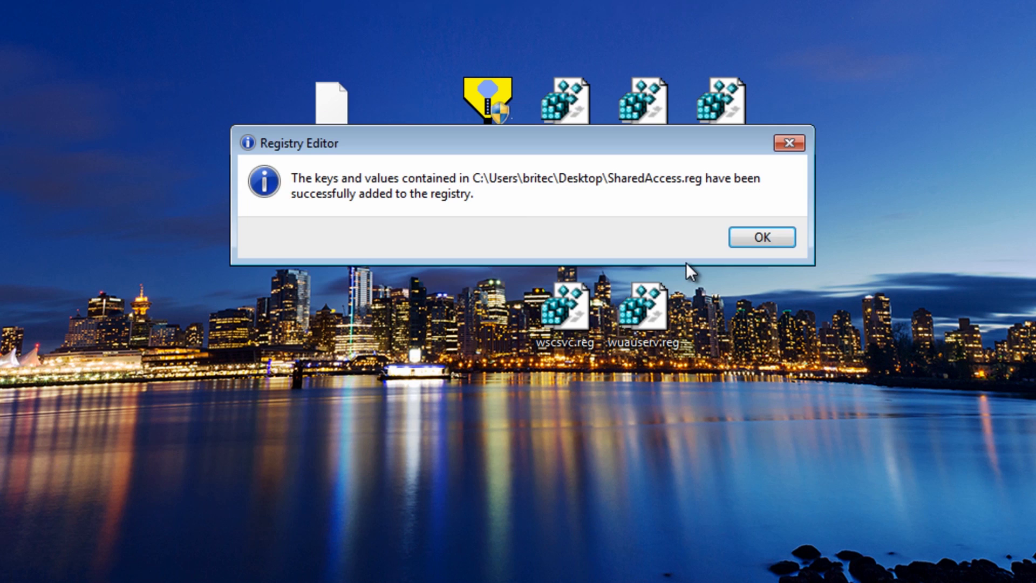
pyautogui.click(756, 236)
pyautogui.click(737, 237)
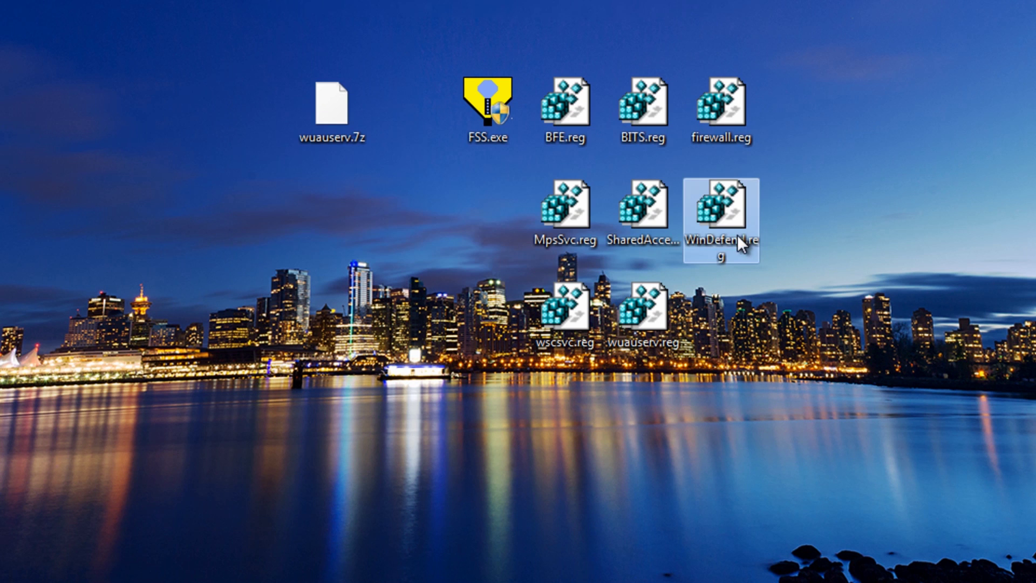
pyautogui.doubleClick(714, 209)
pyautogui.click(636, 270)
pyautogui.click(668, 259)
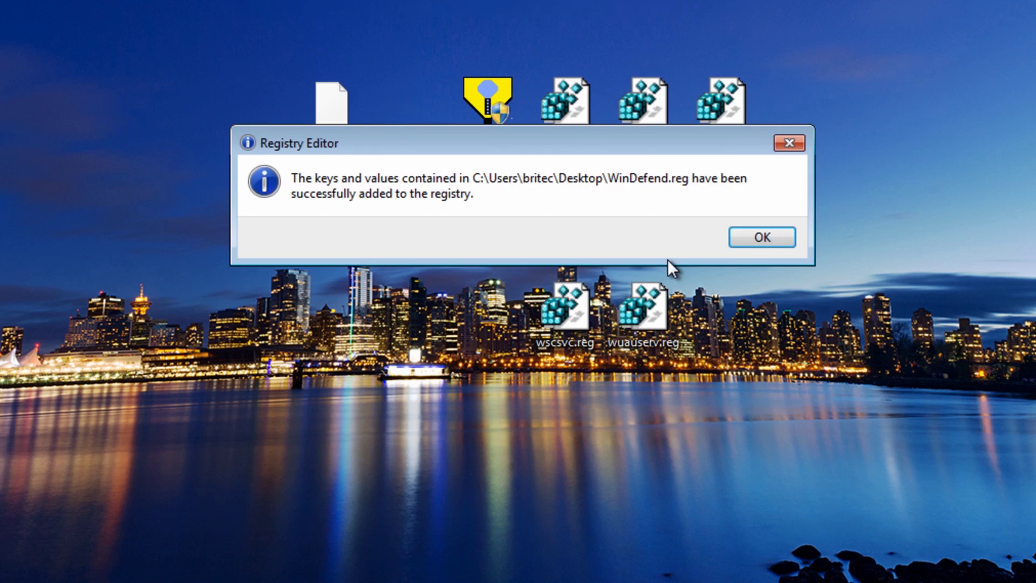
pyautogui.click(749, 238)
pyautogui.click(578, 310)
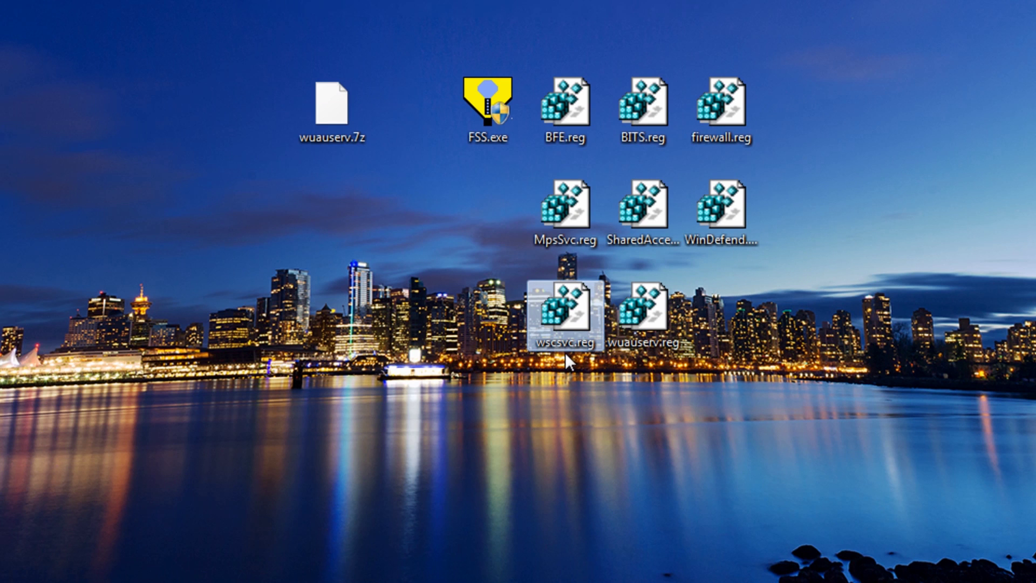
# Merge wscsvc.reg and wuauserv.reg, dismissing the notification settings prompt in between
pyautogui.doubleClick(569, 310)
pyautogui.click(620, 333)
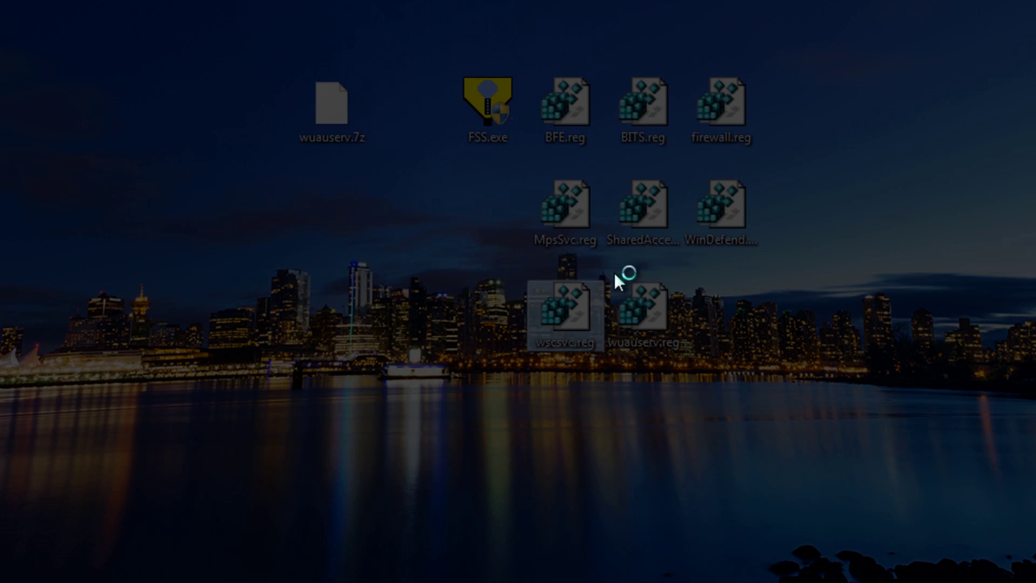
pyautogui.click(636, 270)
pyautogui.click(685, 259)
pyautogui.click(749, 237)
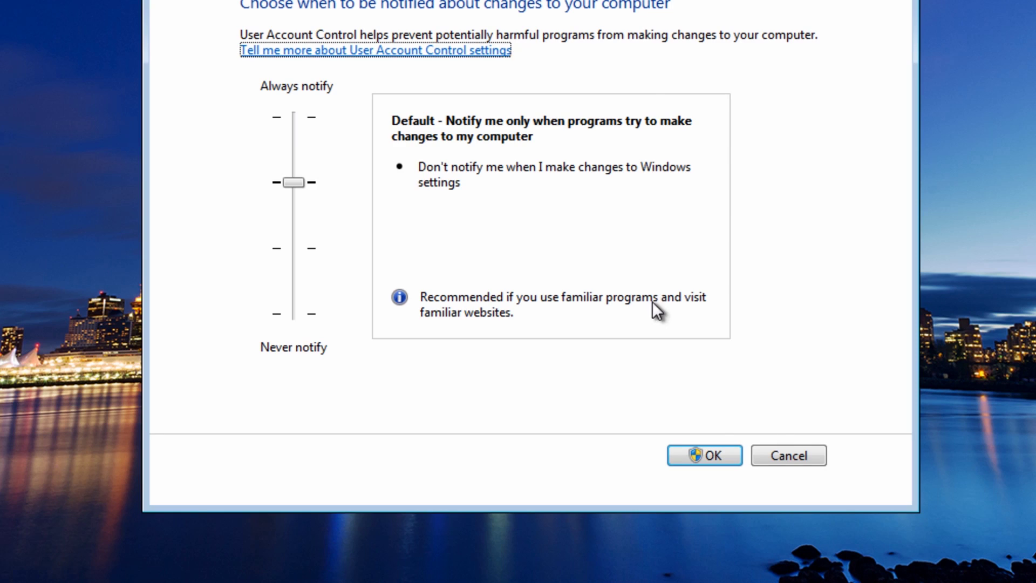
pyautogui.click(785, 456)
pyautogui.doubleClick(639, 309)
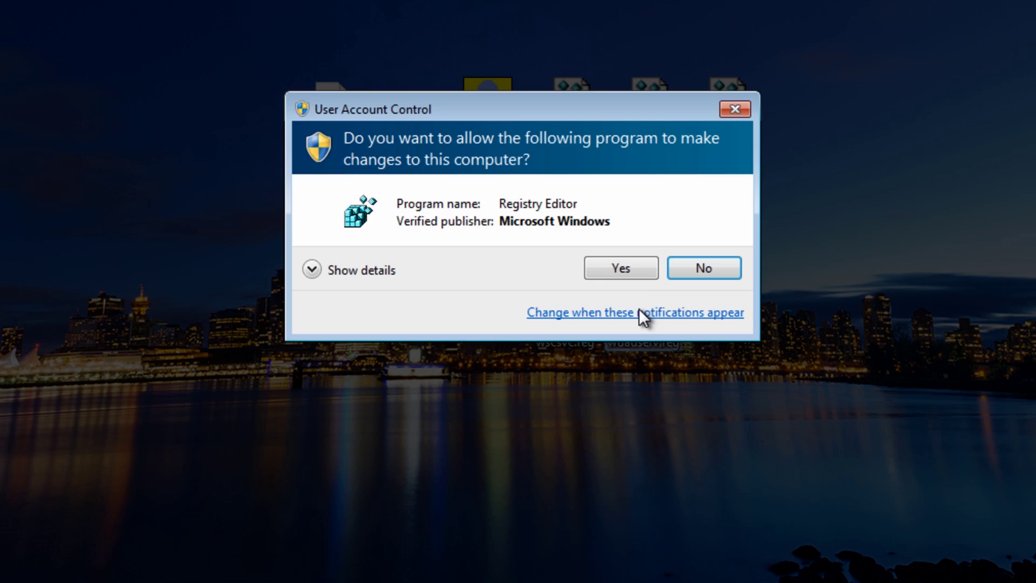
pyautogui.click(633, 273)
pyautogui.click(681, 261)
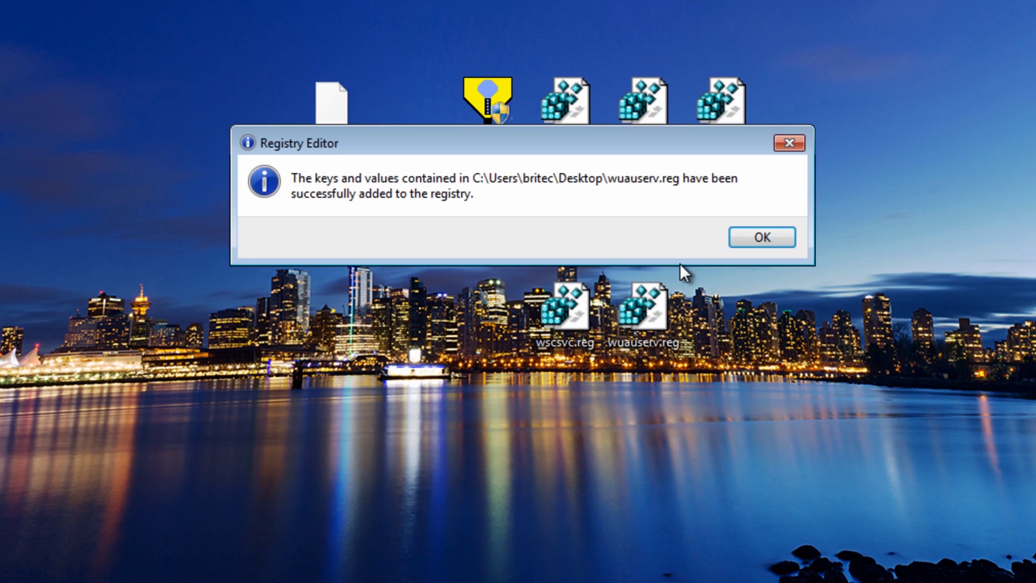
pyautogui.click(762, 238)
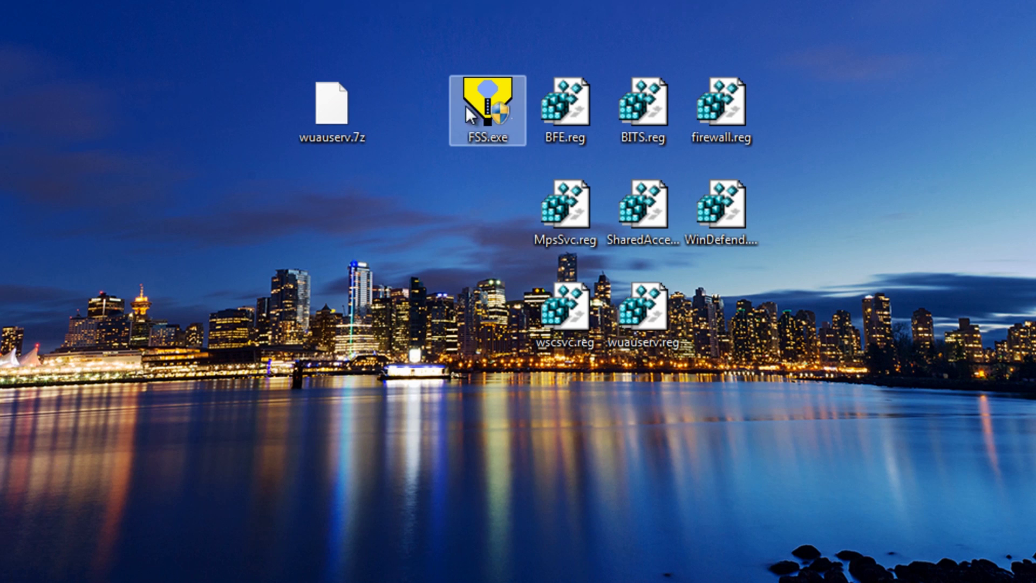
pyautogui.doubleClick(478, 91)
# Rescan with Windows Firewall and Other Services ticked, review FSS.txt showing iphlpsvc still missing, then close it
pyautogui.click(613, 276)
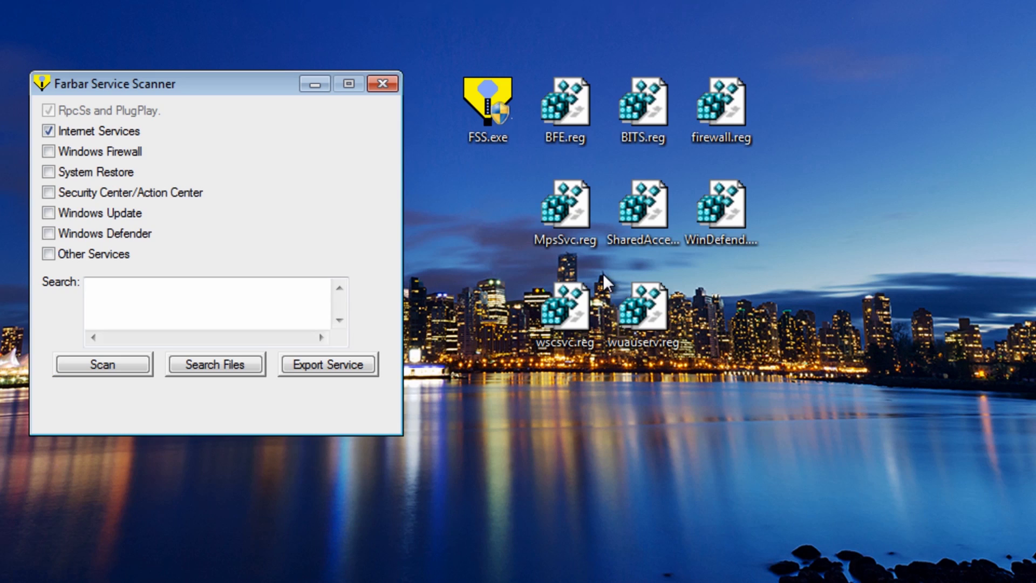
pyautogui.click(49, 151)
pyautogui.click(48, 254)
pyautogui.click(107, 363)
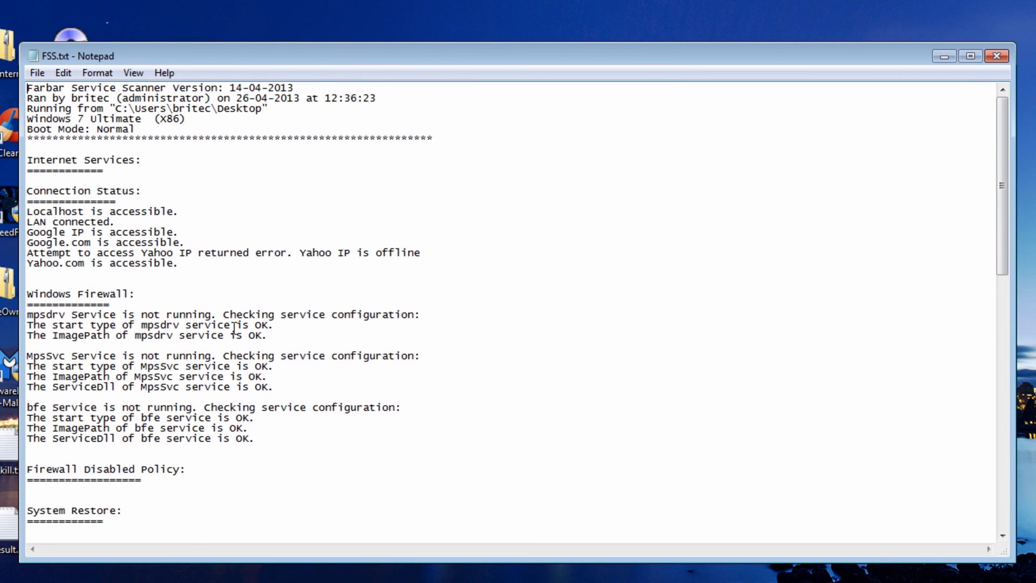
pyautogui.moveTo(1004, 144); pyautogui.dragTo(999, 413)
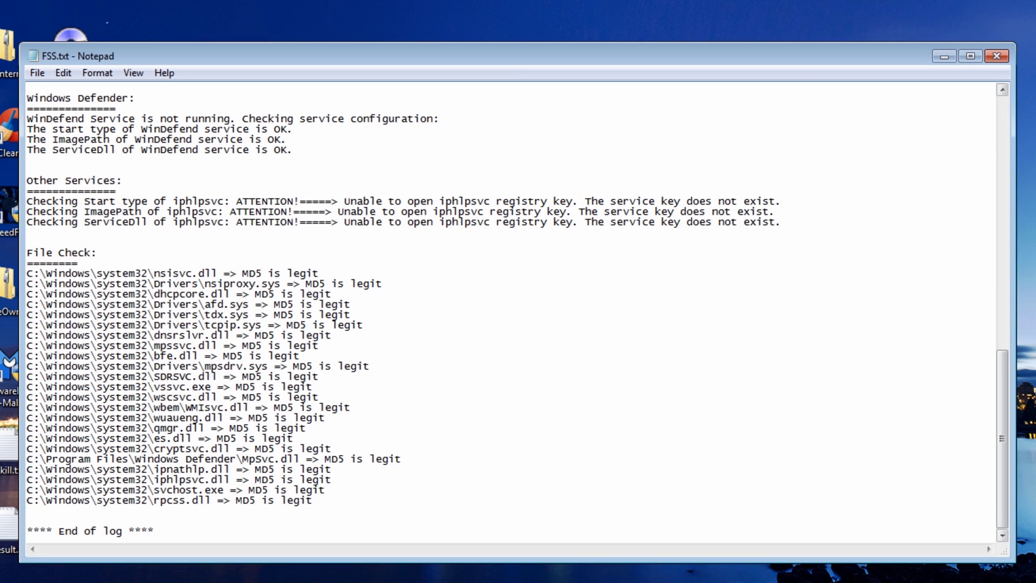
pyautogui.click(999, 54)
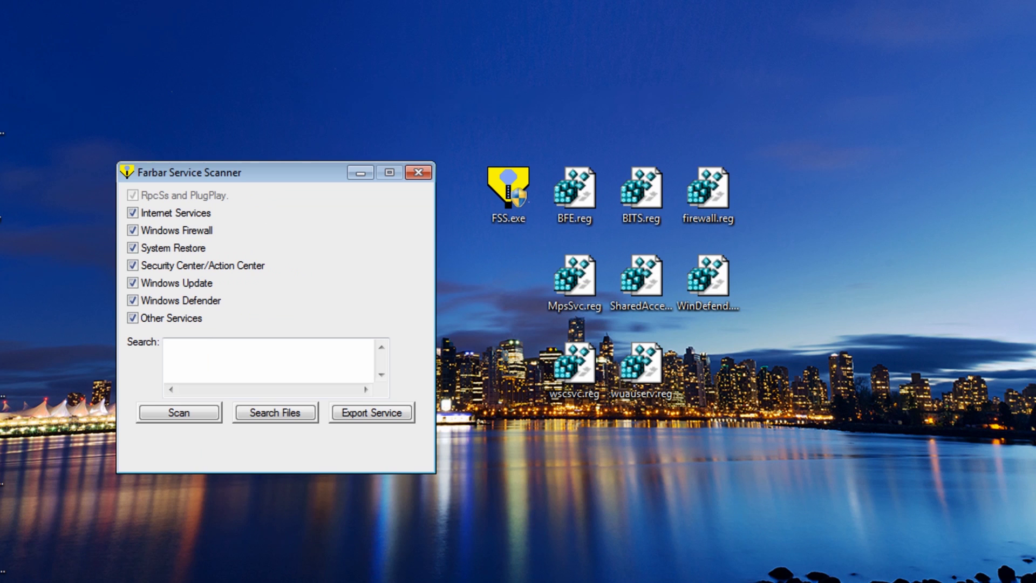
# Close the service scanner and launch Repair_Windows.exe from the Windows Repair folder as admin
pyautogui.click(419, 172)
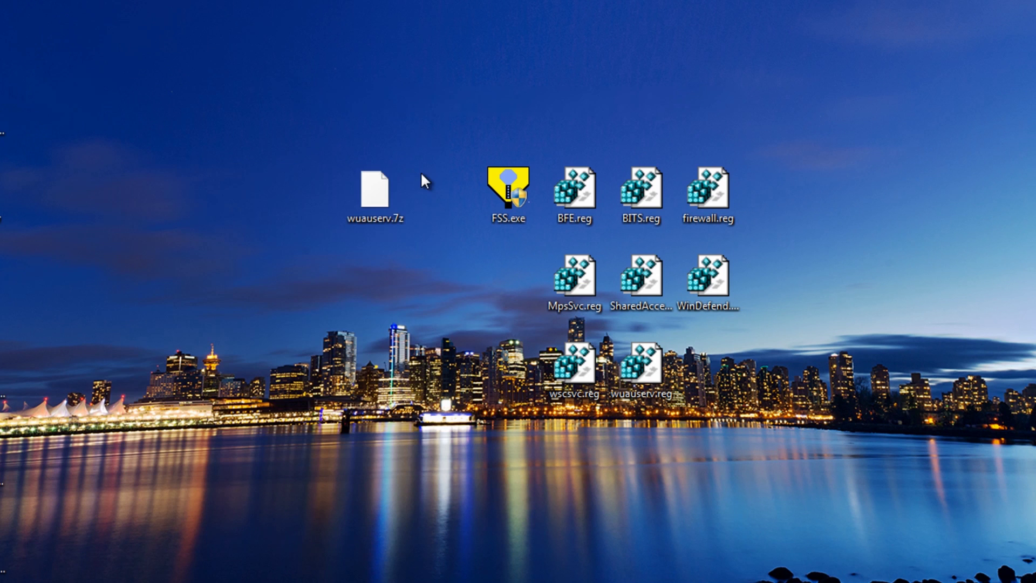
pyautogui.click(114, 580)
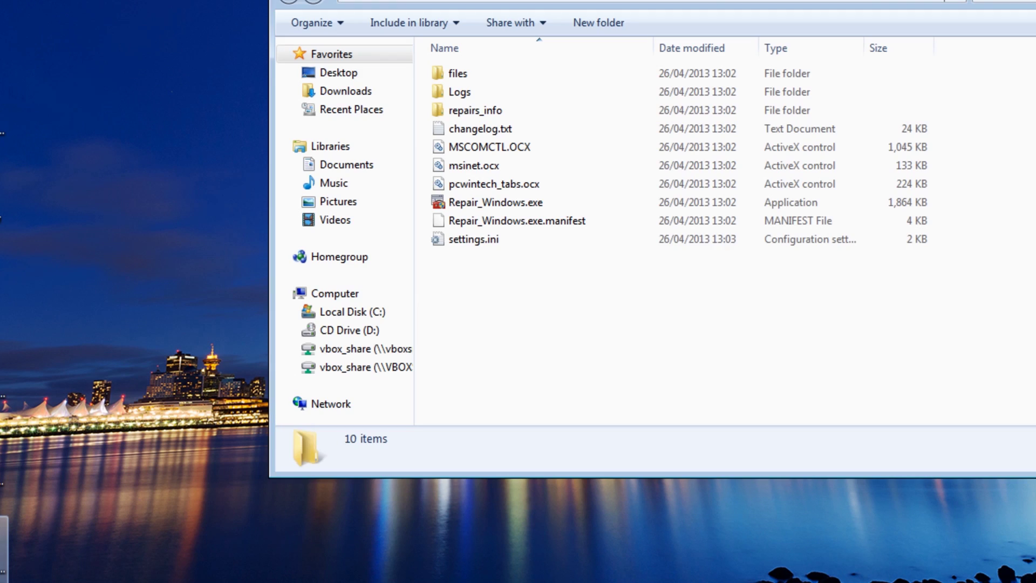
pyautogui.doubleClick(463, 195)
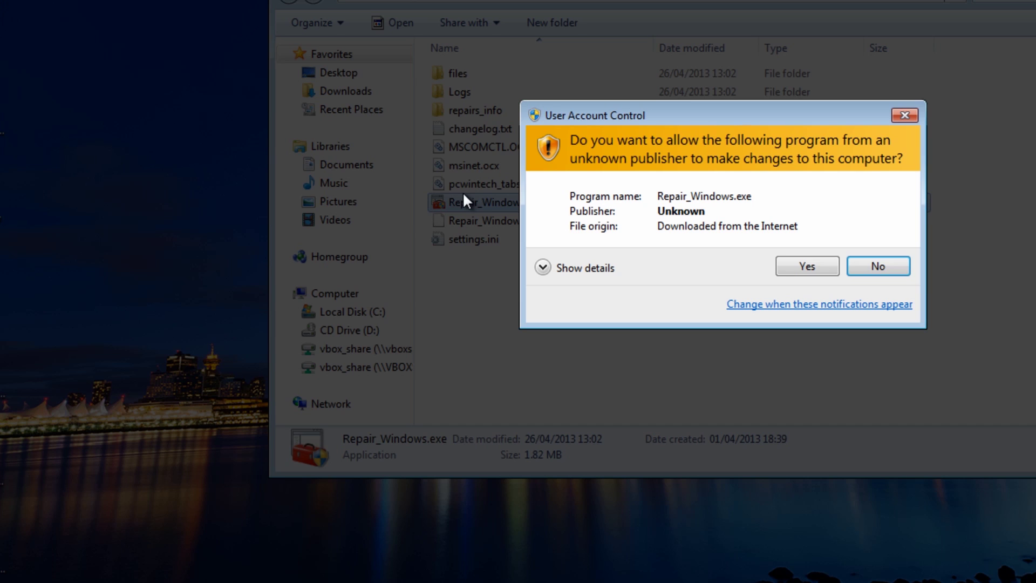
pyautogui.click(796, 261)
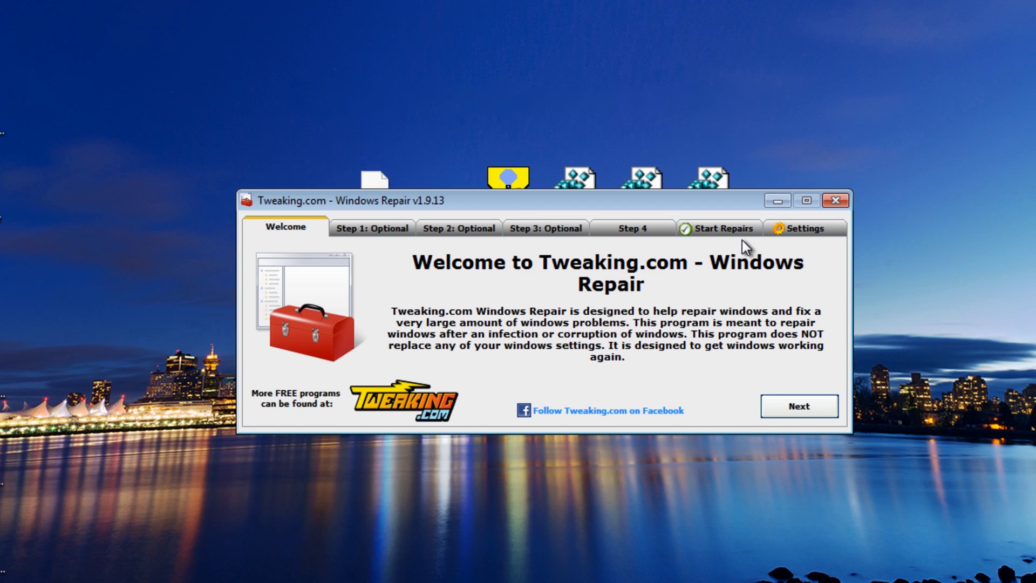
# Start repairs and run the registry backup with its Volume Shadow Copy helper first
pyautogui.click(731, 229)
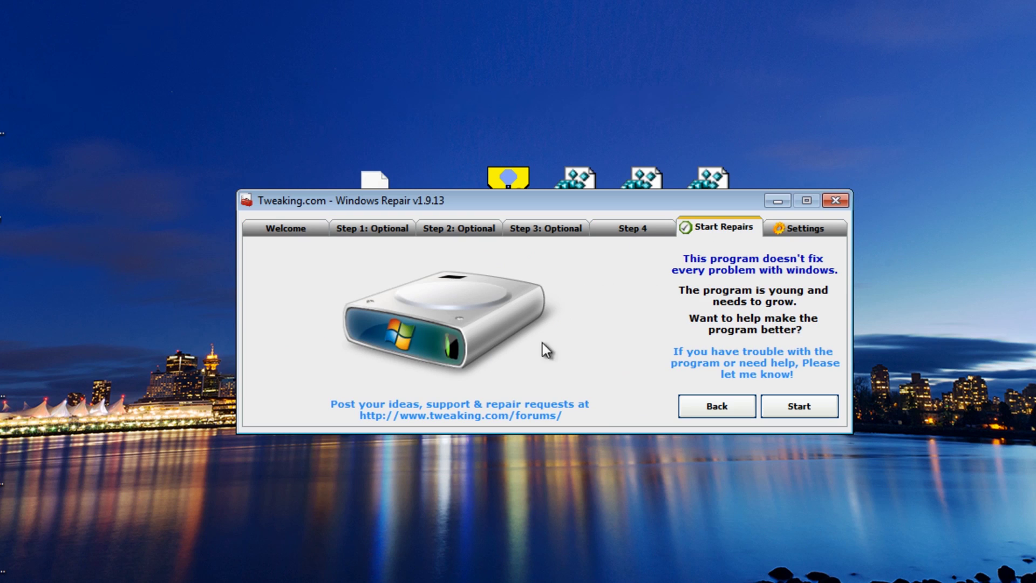
pyautogui.click(799, 407)
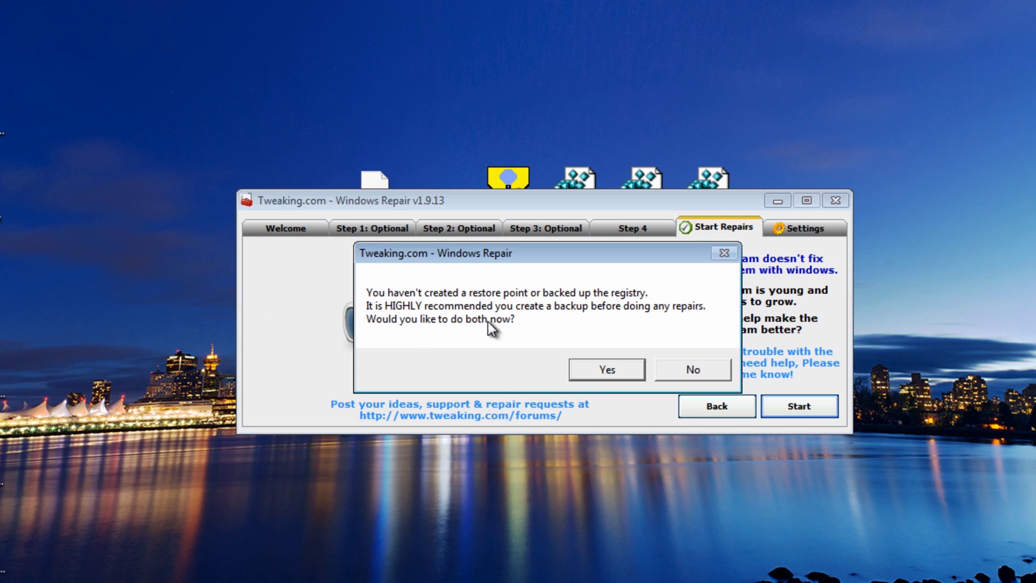
pyautogui.click(607, 370)
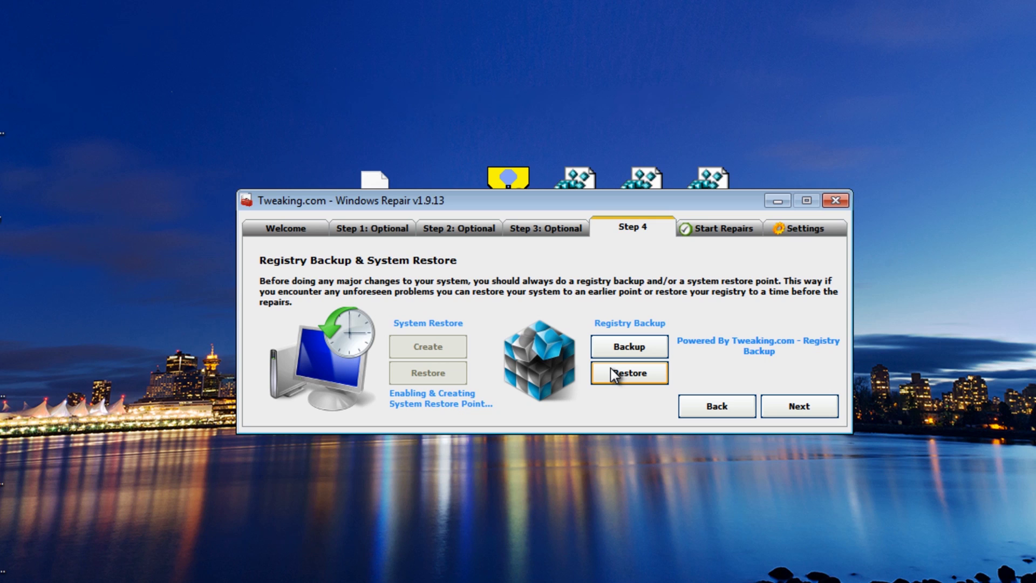
pyautogui.click(611, 372)
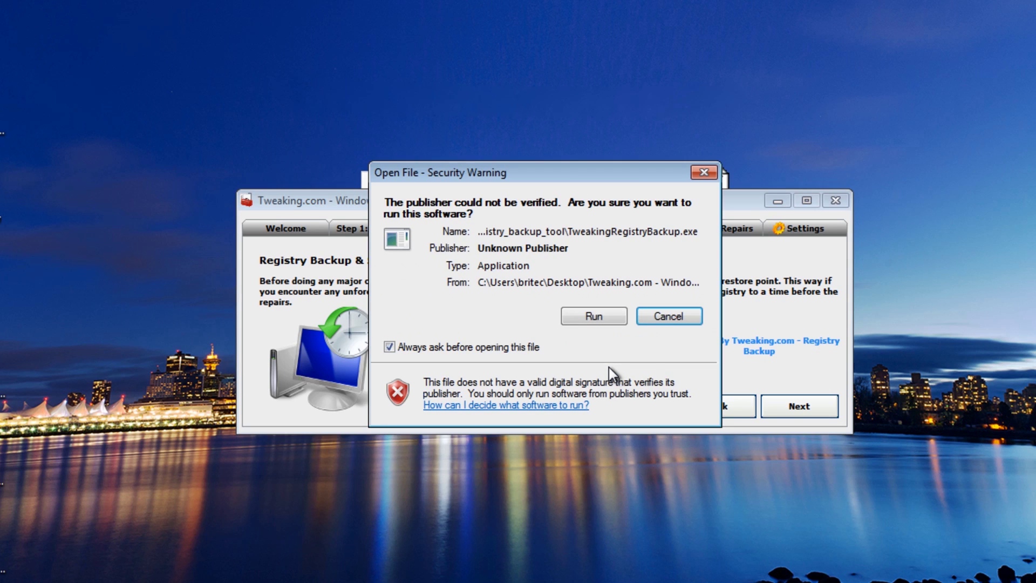
pyautogui.click(594, 317)
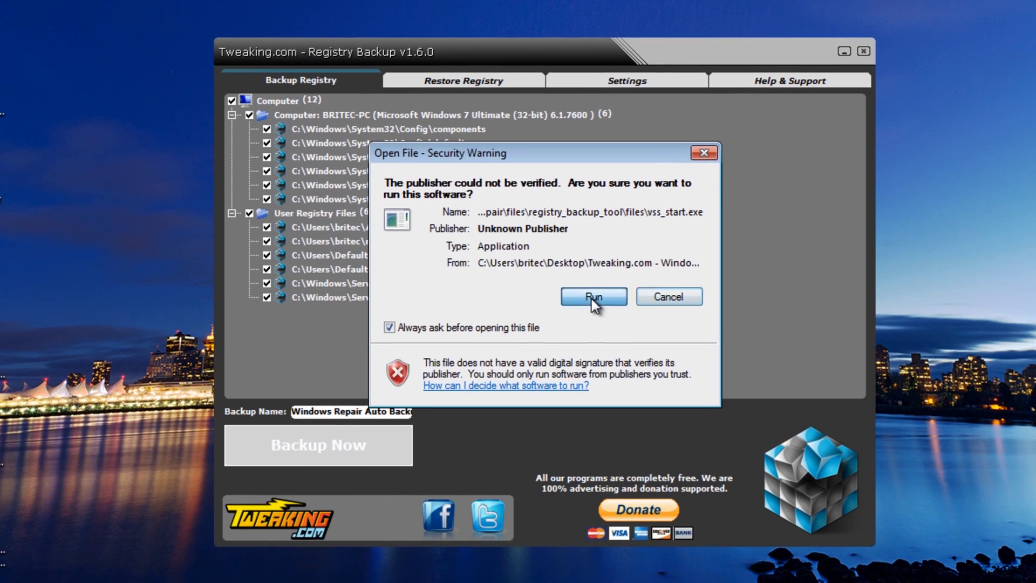
pyautogui.click(592, 317)
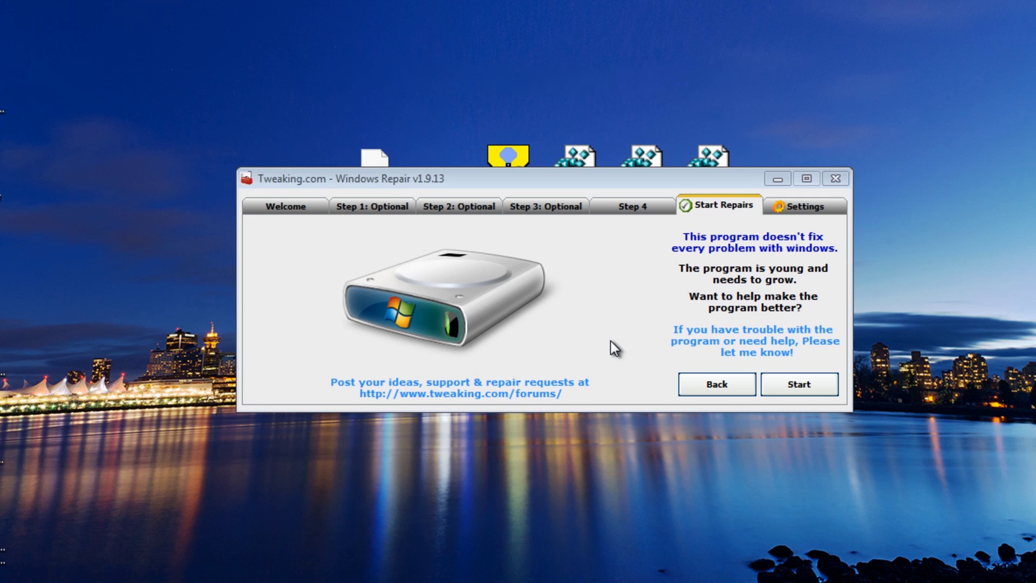
# Add Reset File Permissions, Repair Missing Start Menu Icons and Remove Temp Files, then start the 34 repairs
pyautogui.click(791, 384)
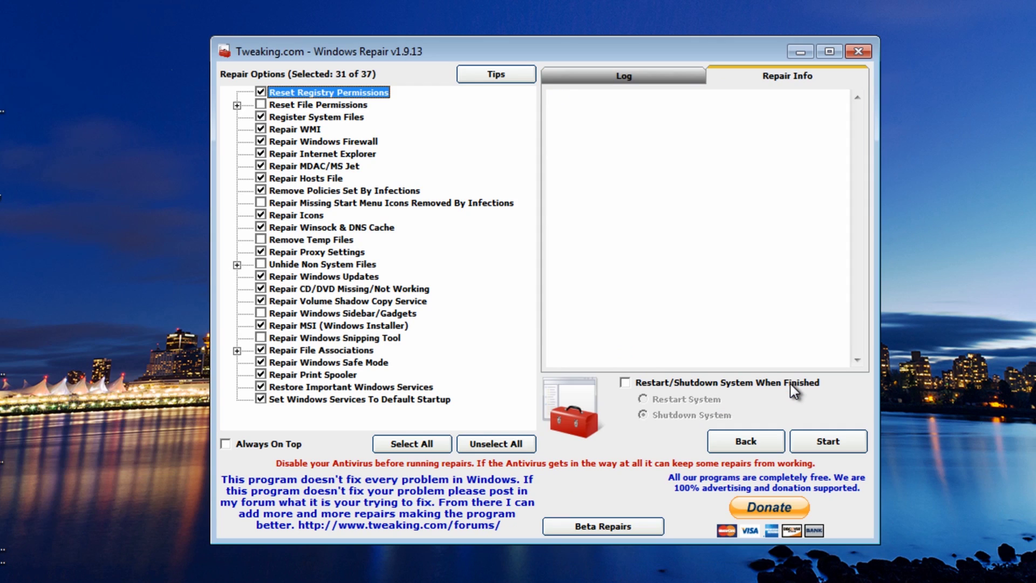
pyautogui.click(261, 105)
pyautogui.click(261, 202)
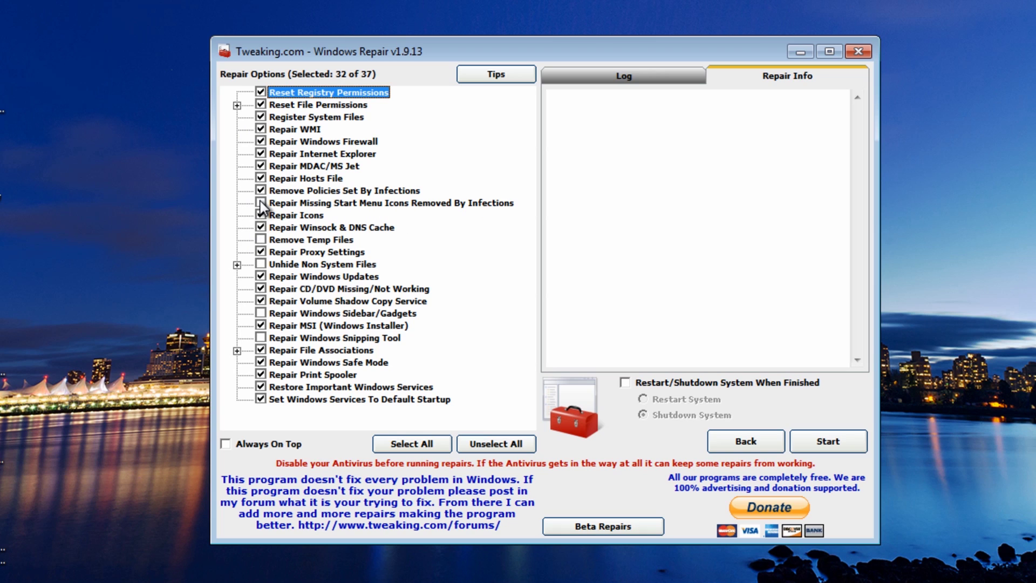
pyautogui.click(261, 239)
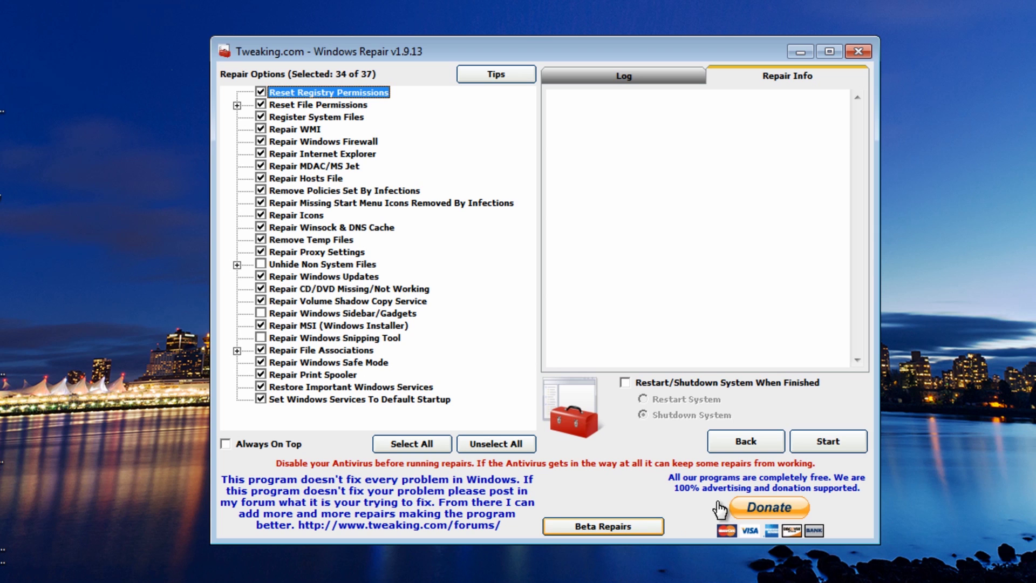
pyautogui.click(828, 448)
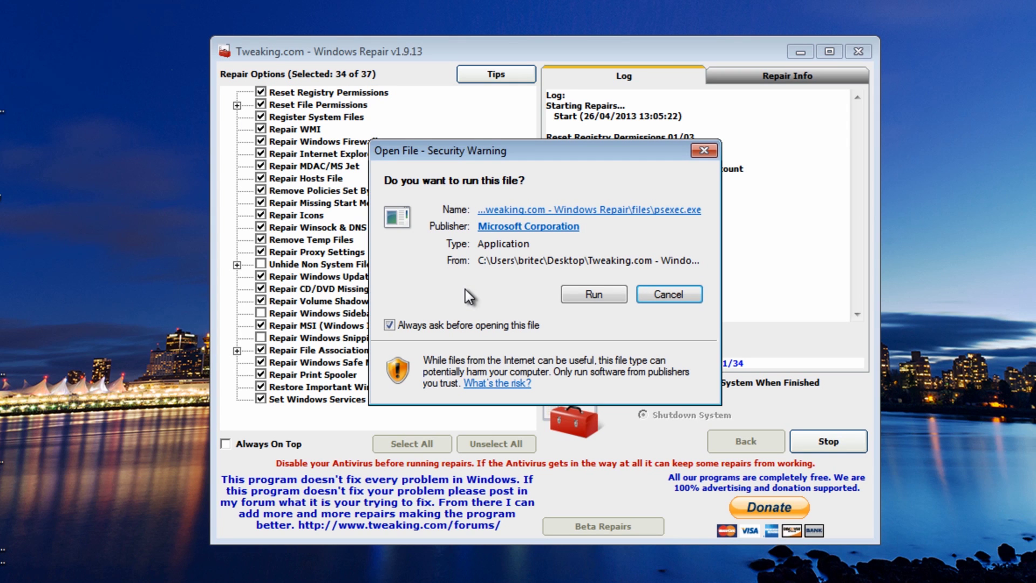
pyautogui.click(591, 295)
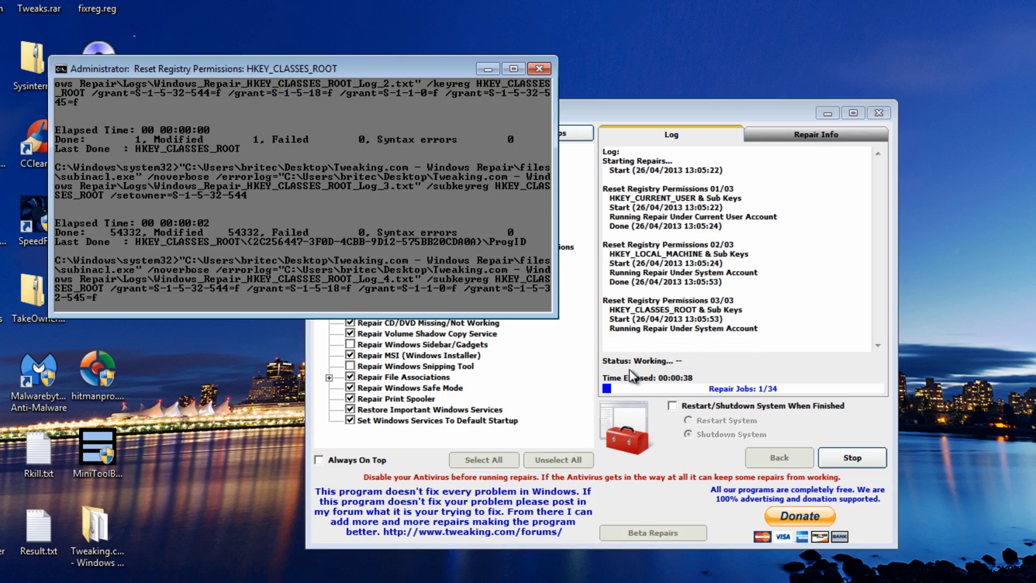
# Approve each repair helper's security warning, including print spooler and services, until 34/34 jobs finish
pyautogui.click(645, 328)
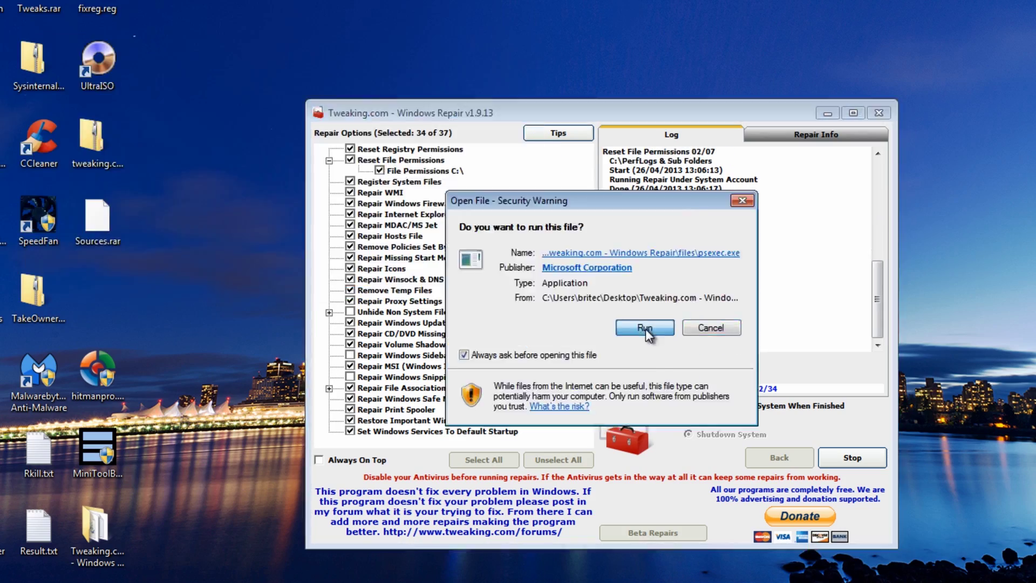
pyautogui.click(647, 327)
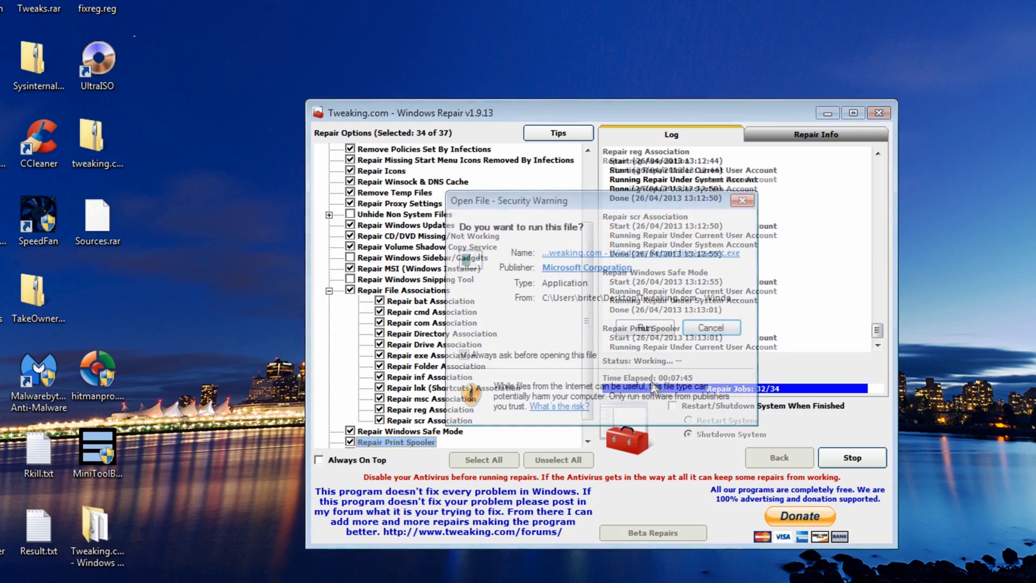
pyautogui.click(620, 328)
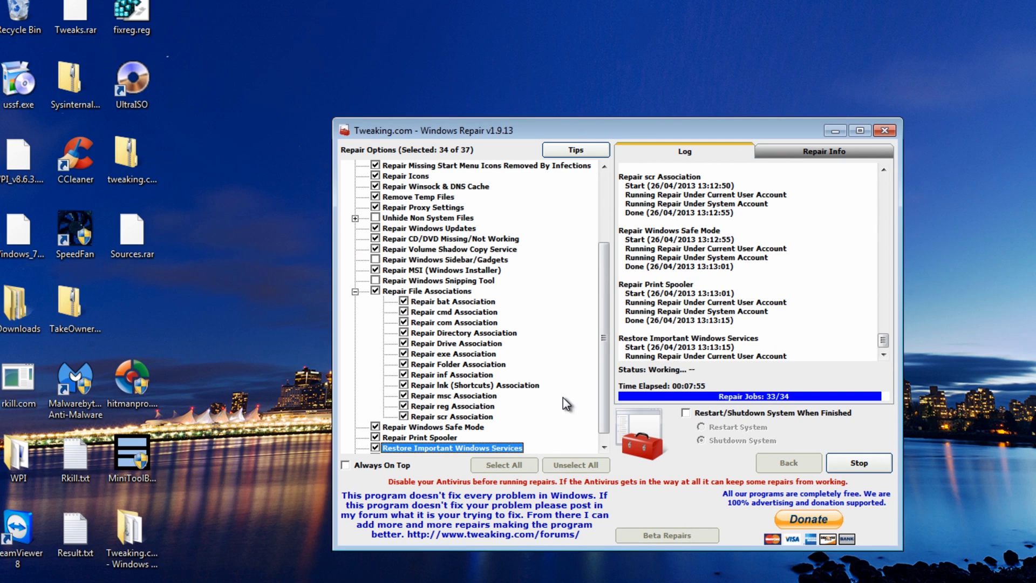
pyautogui.click(674, 340)
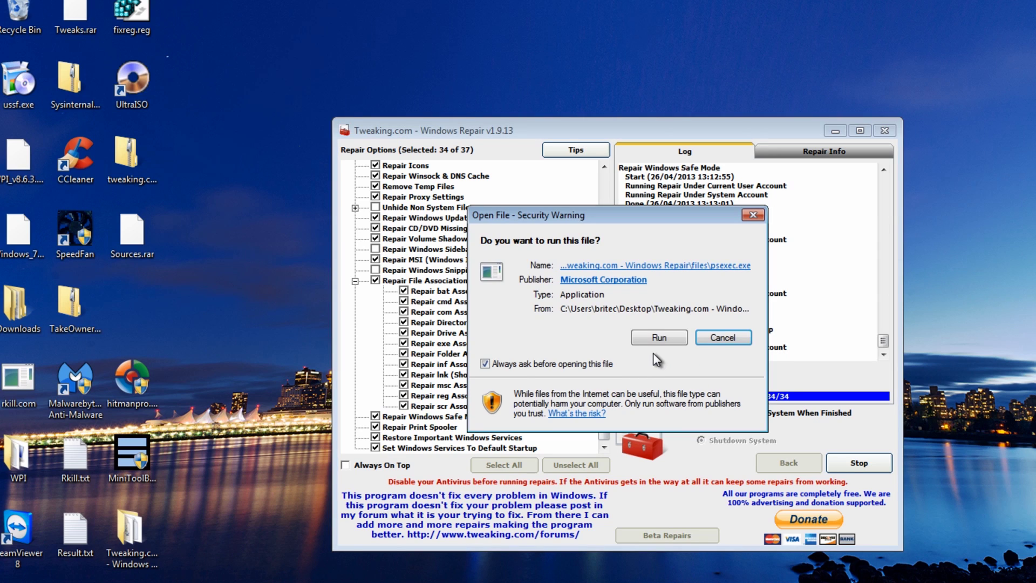
pyautogui.click(662, 339)
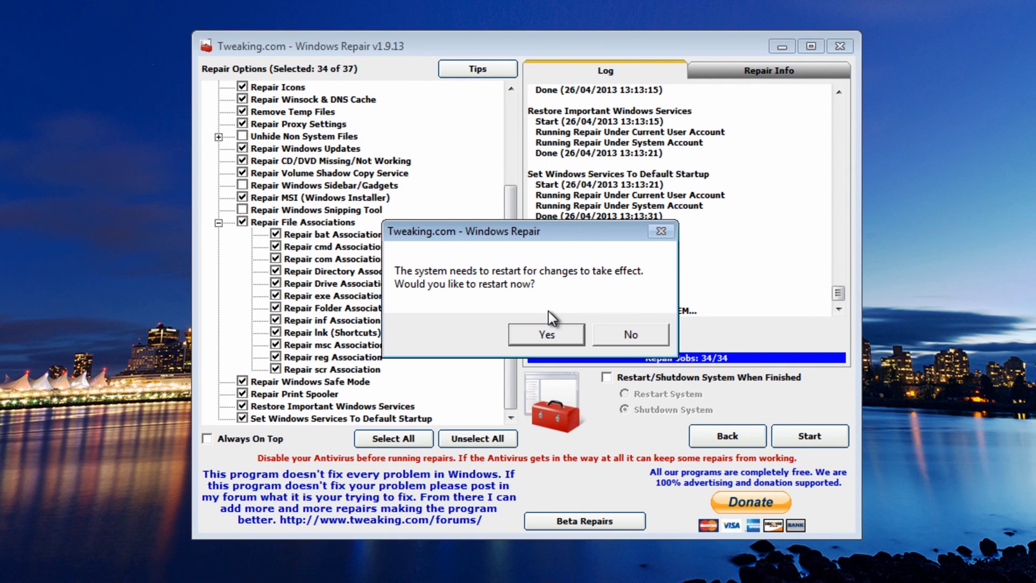
# Confirm the restart, allow the psexec helper to run, and dismiss the logoff notice so Windows reboots
pyautogui.click(559, 337)
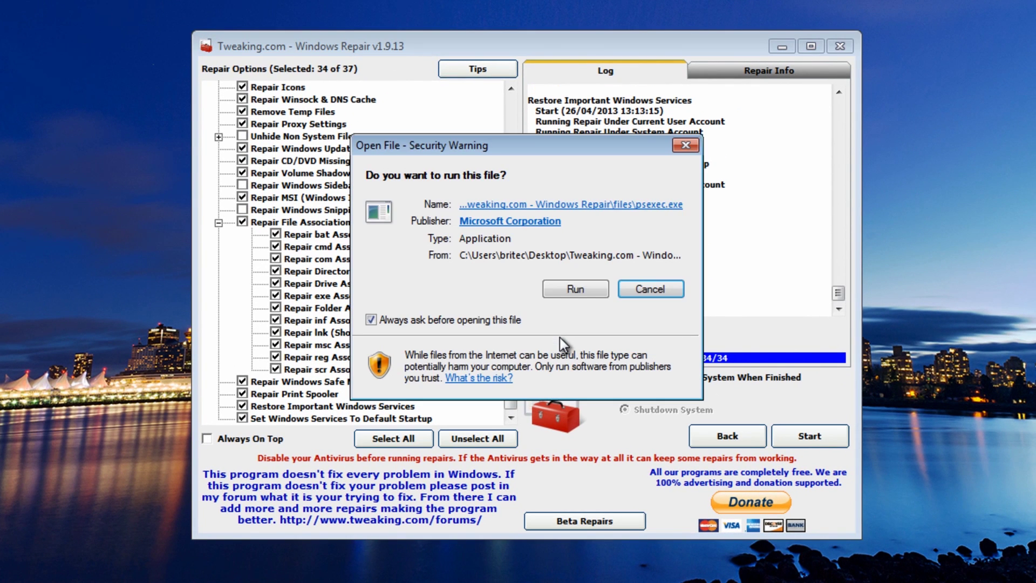
pyautogui.click(575, 289)
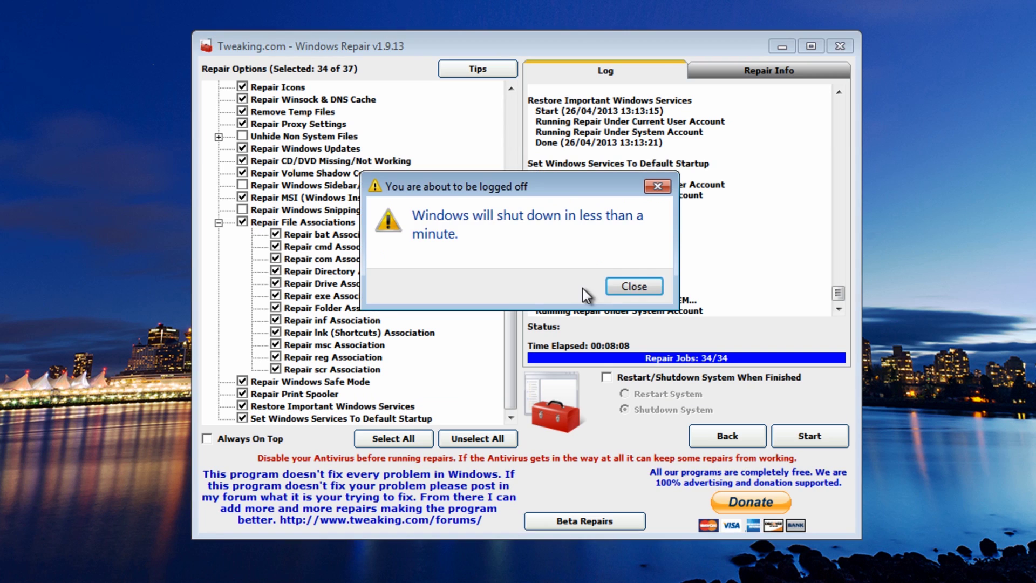
pyautogui.click(627, 286)
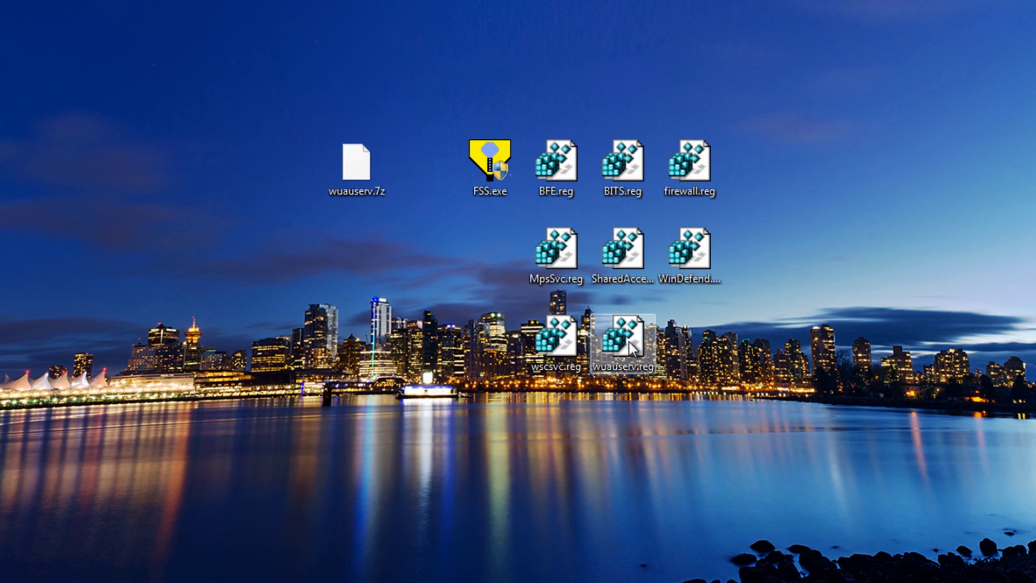
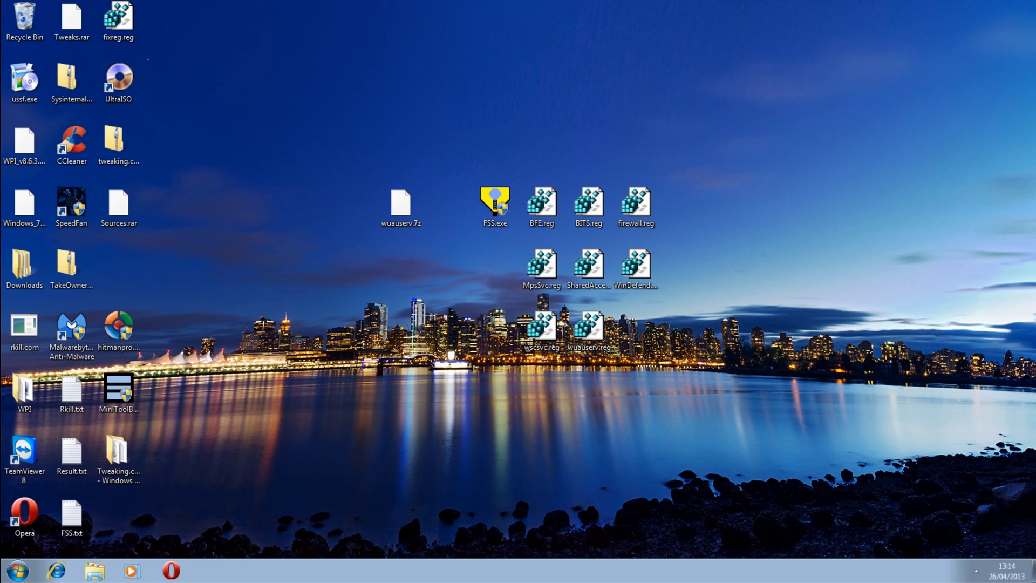
# Run the FSS.exe scanner from the desktop to bring up its UAC permission prompt
pyautogui.click(495, 205)
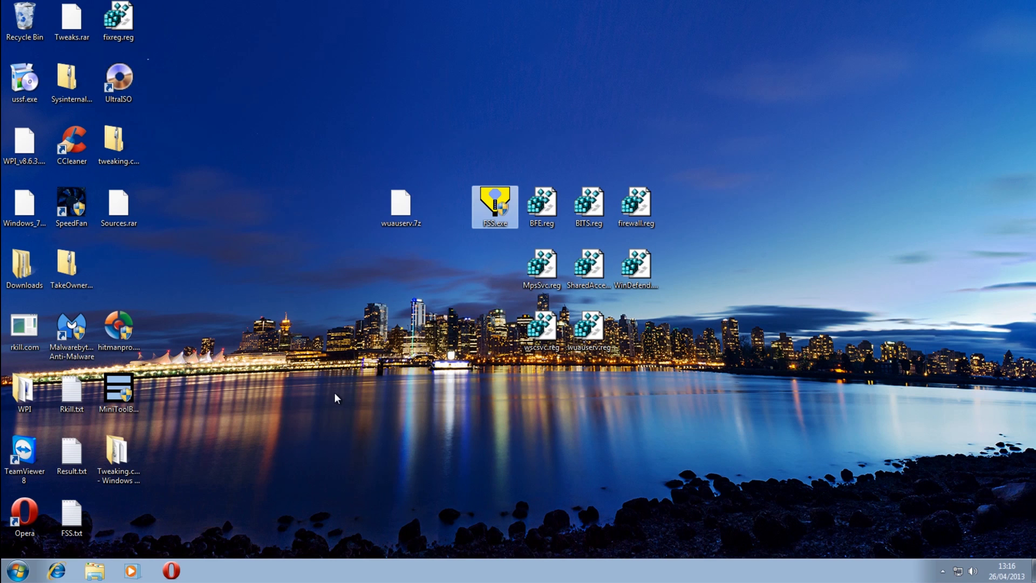
pyautogui.click(409, 273)
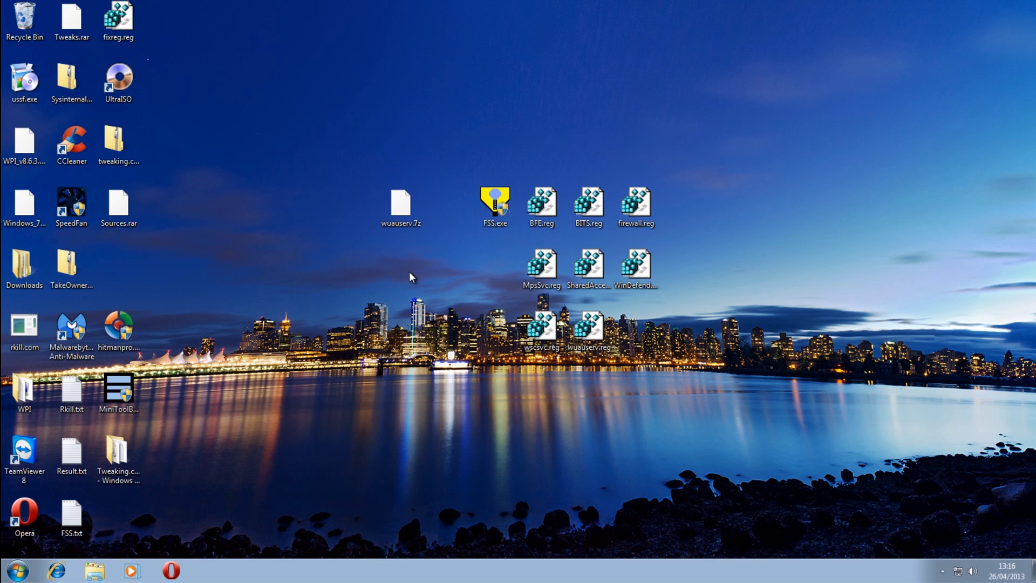
pyautogui.doubleClick(484, 225)
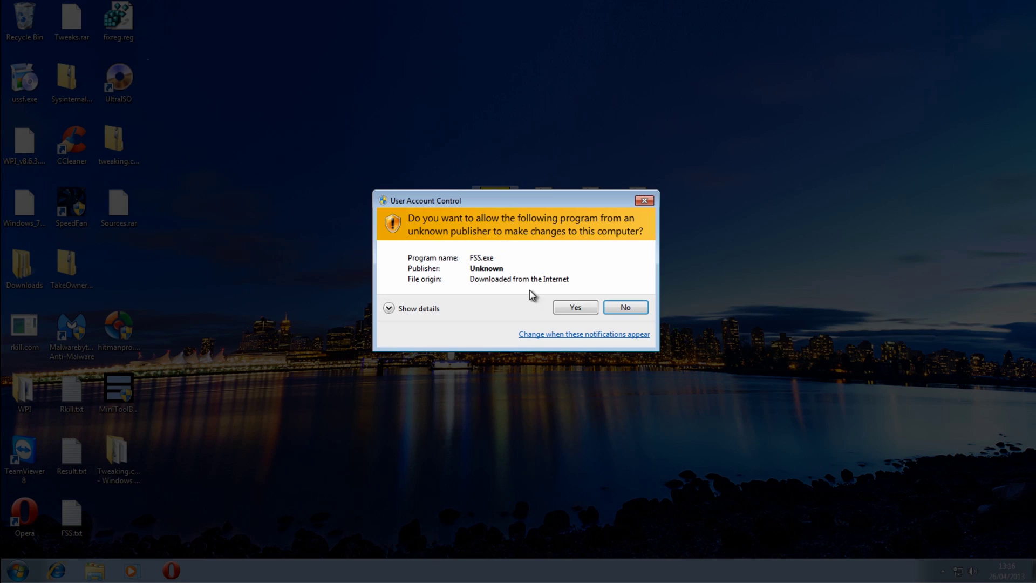
# Allow FSS.exe, tick Windows Firewall and the other service categories, and run the scan
pyautogui.click(574, 306)
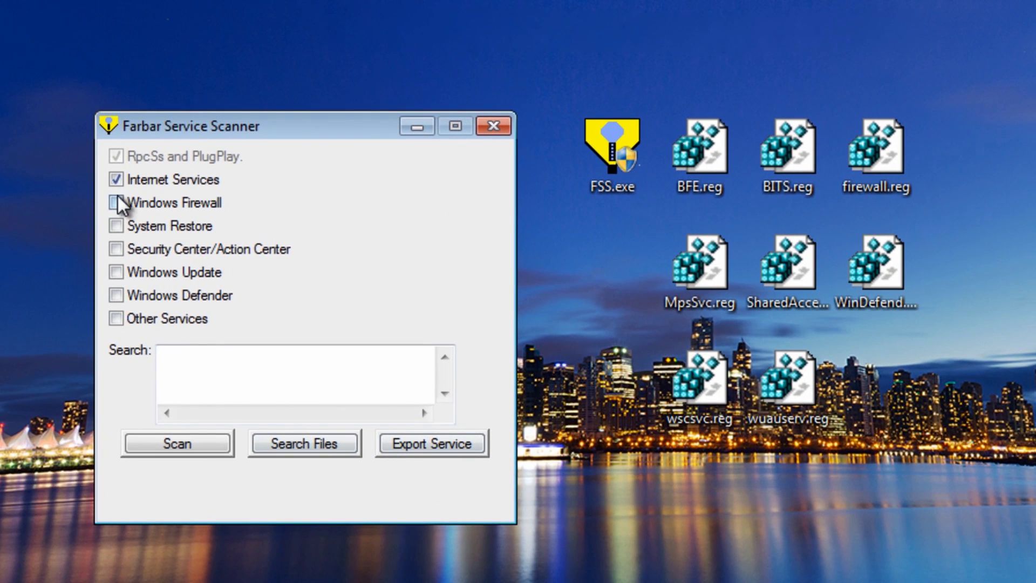
pyautogui.click(116, 202)
pyautogui.click(116, 272)
pyautogui.click(115, 295)
pyautogui.click(116, 318)
pyautogui.click(206, 452)
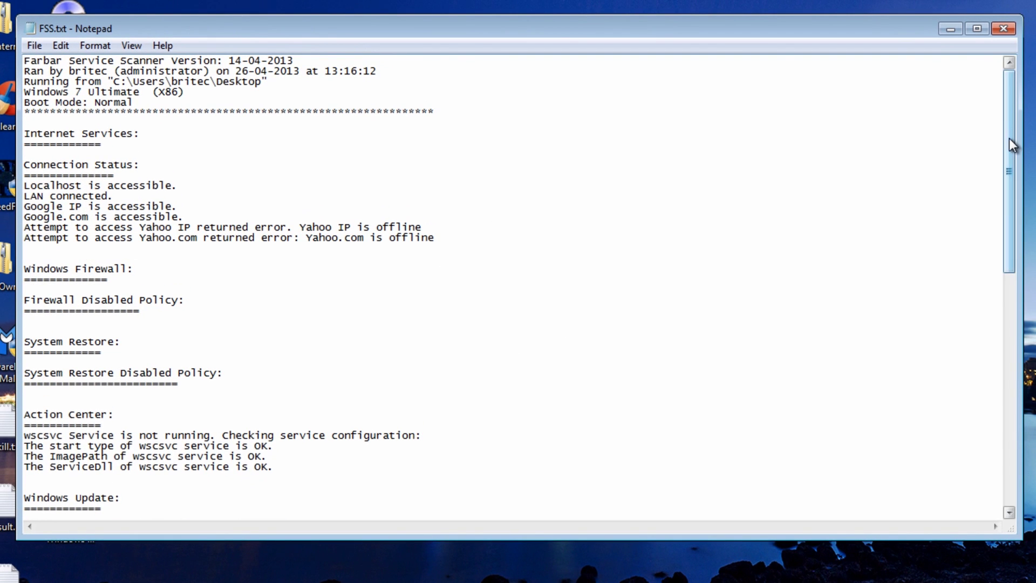
pyautogui.moveTo(1012, 130); pyautogui.dragTo(1004, 198)
pyautogui.moveTo(998, 196); pyautogui.dragTo(988, 260)
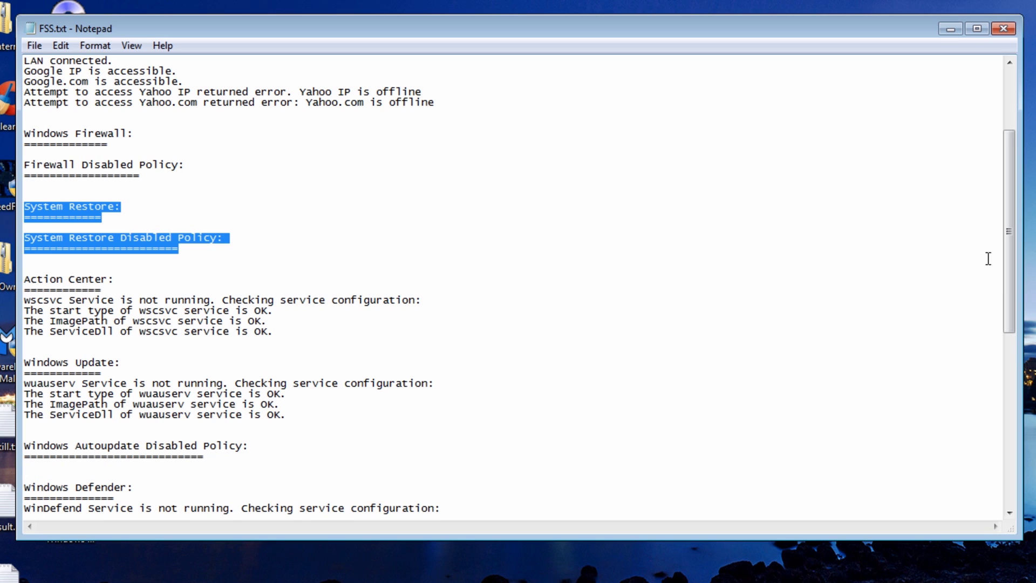
pyautogui.moveTo(1006, 224); pyautogui.dragTo(1001, 320)
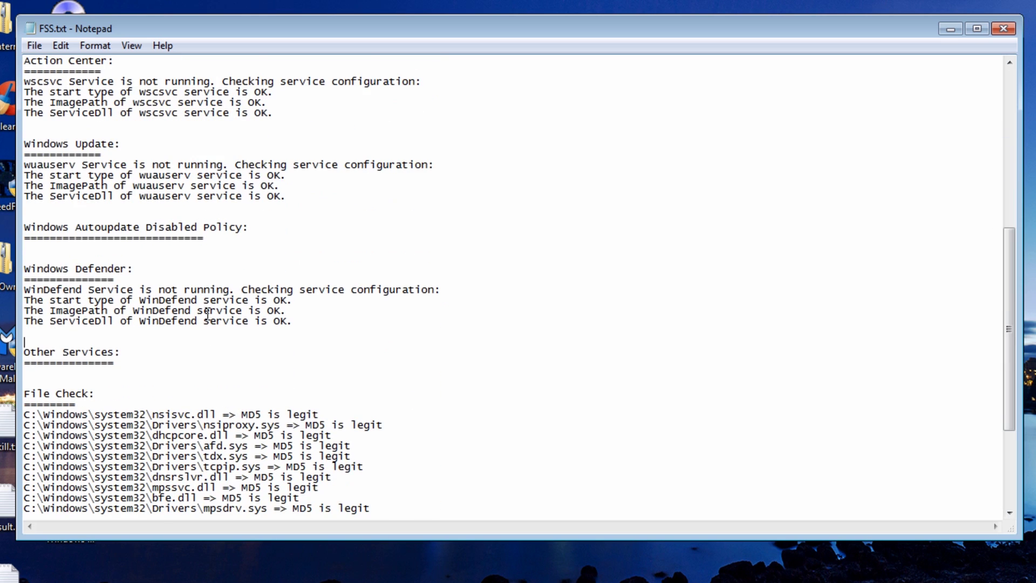
pyautogui.click(230, 301)
# Close the FSS.txt log in Notepad and the Farbar Service Scanner window
pyautogui.click(1004, 28)
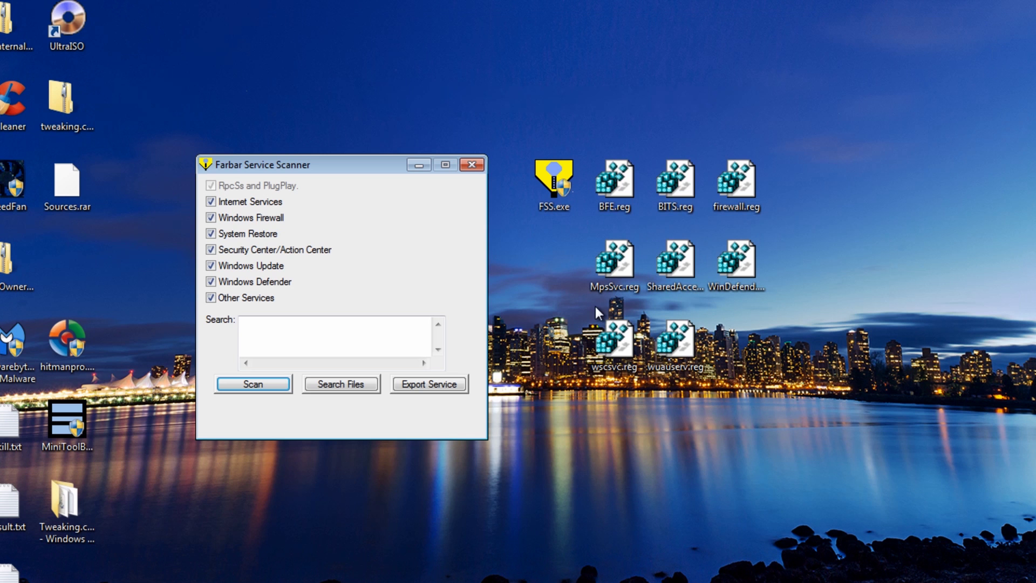
pyautogui.click(473, 167)
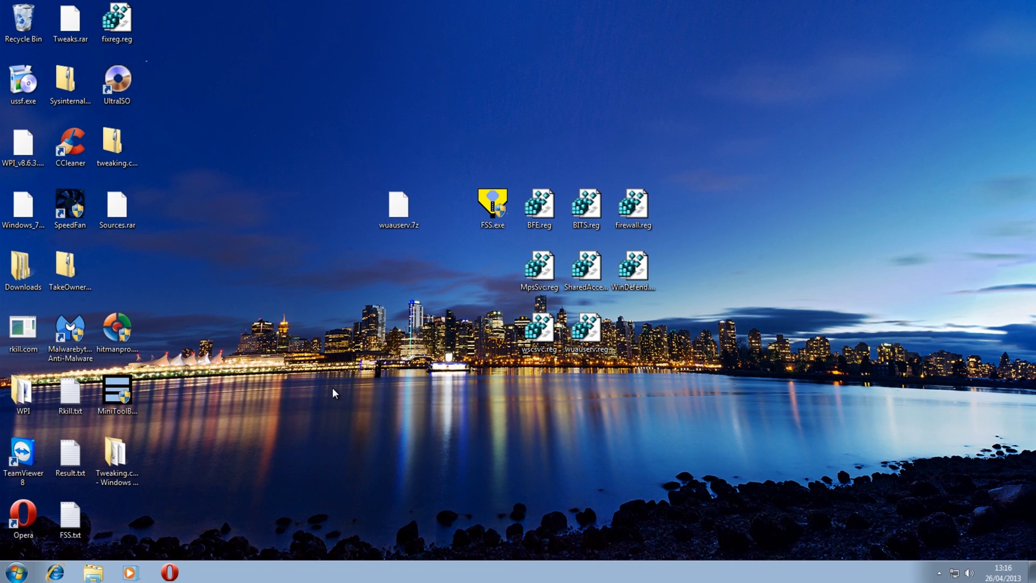